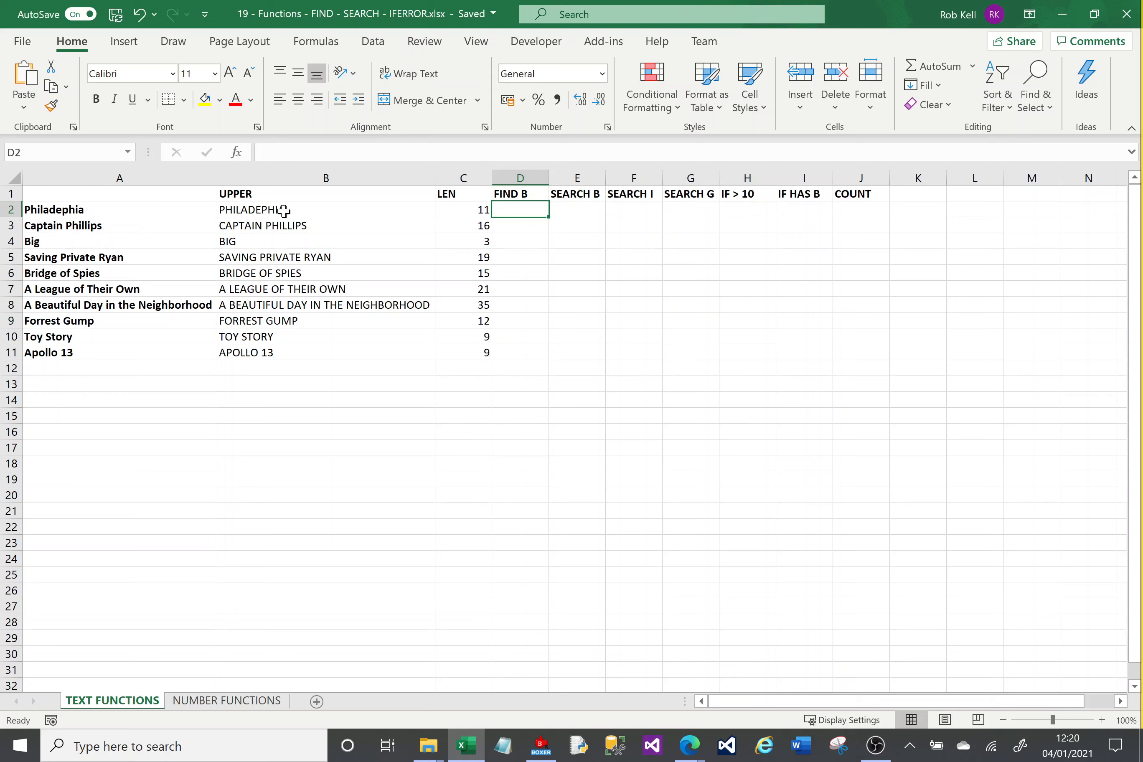
# Review the existing UPPER and LEN formulas in row 2, and enter a FIND formula in D2 that locates "lad" within A2.
pyautogui.click(284, 211)
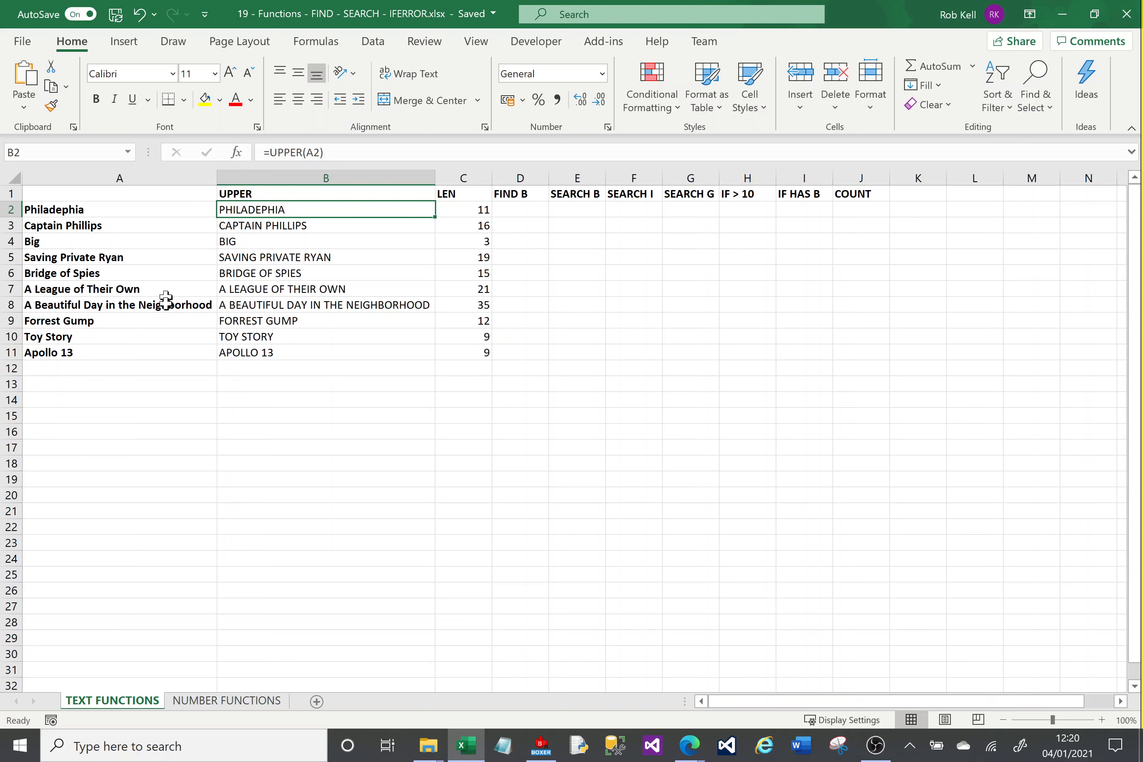
pyautogui.click(471, 208)
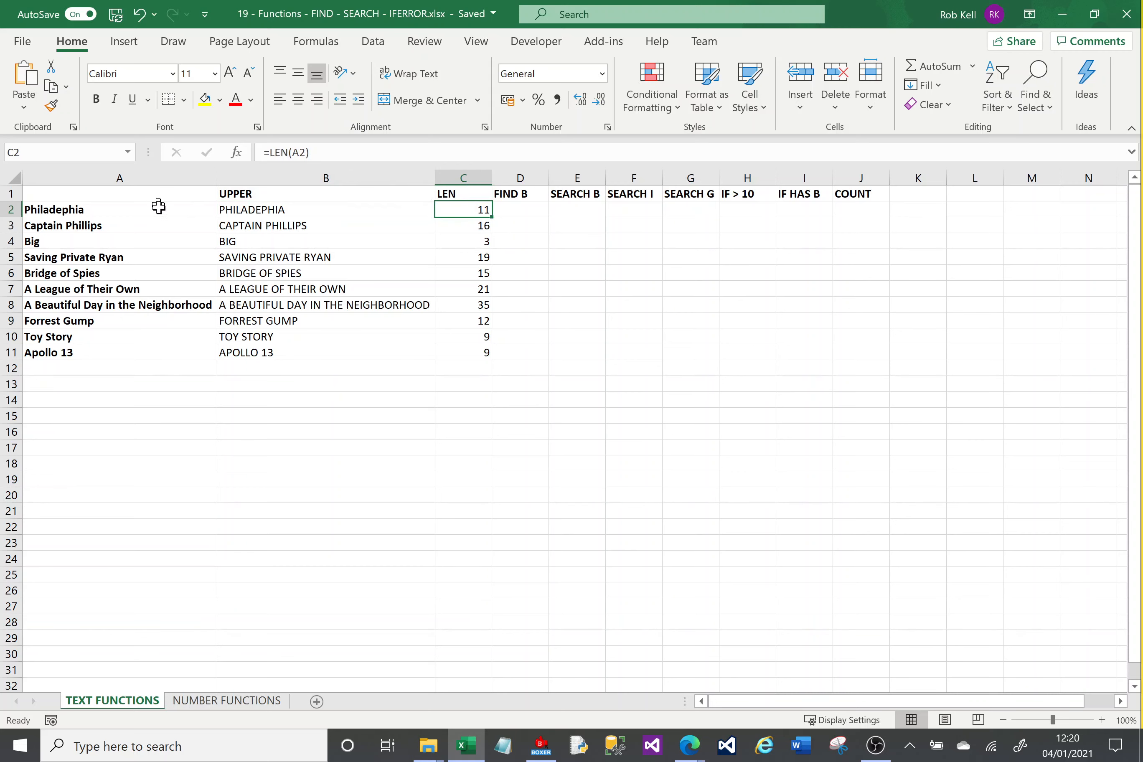
pyautogui.click(526, 211)
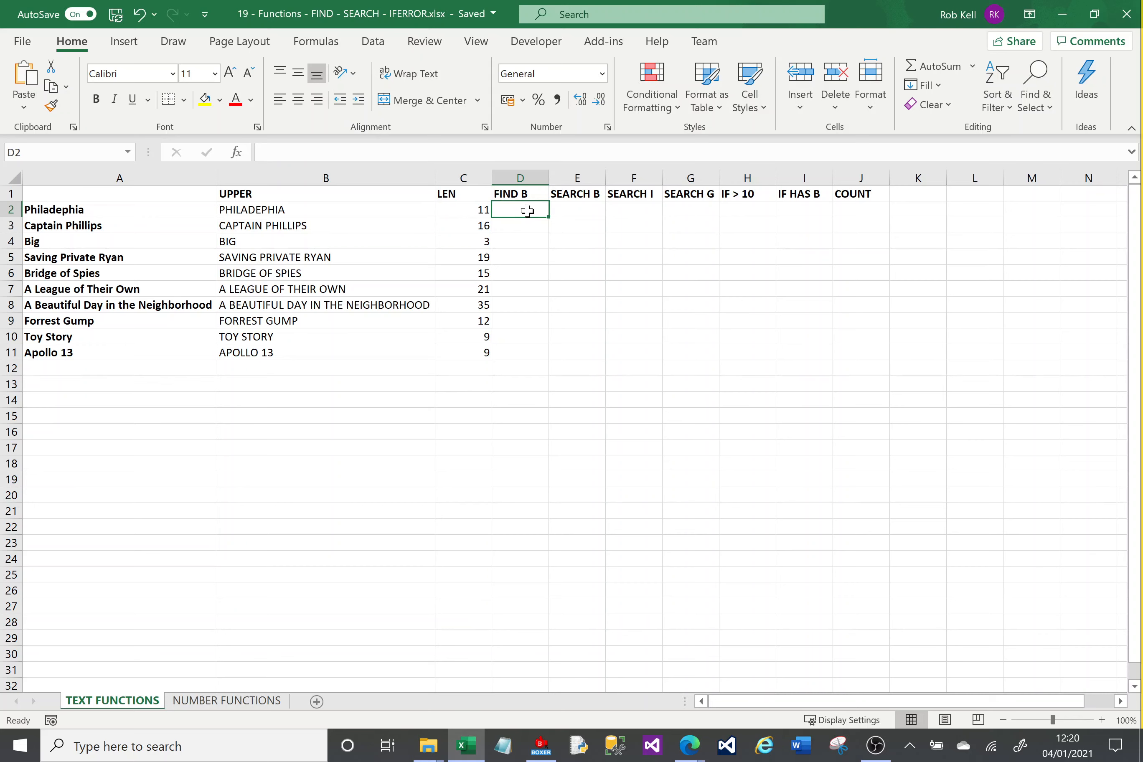
pyautogui.write('=FIND')
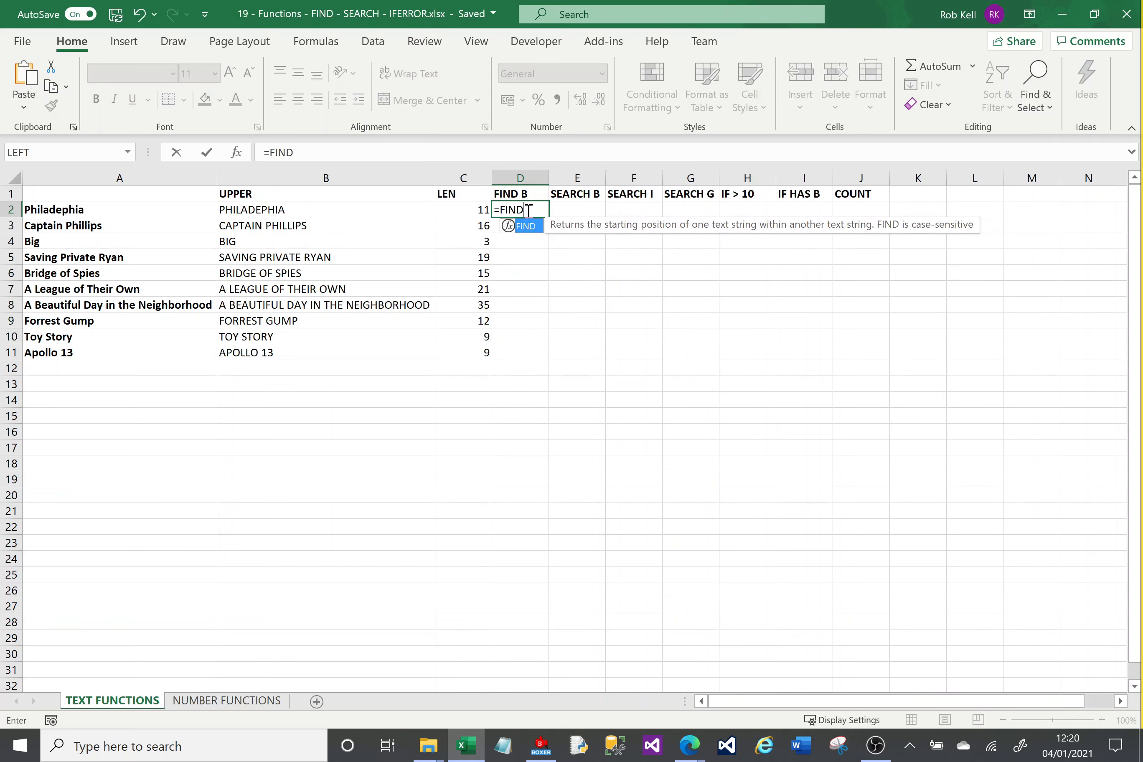
pyautogui.write('(')
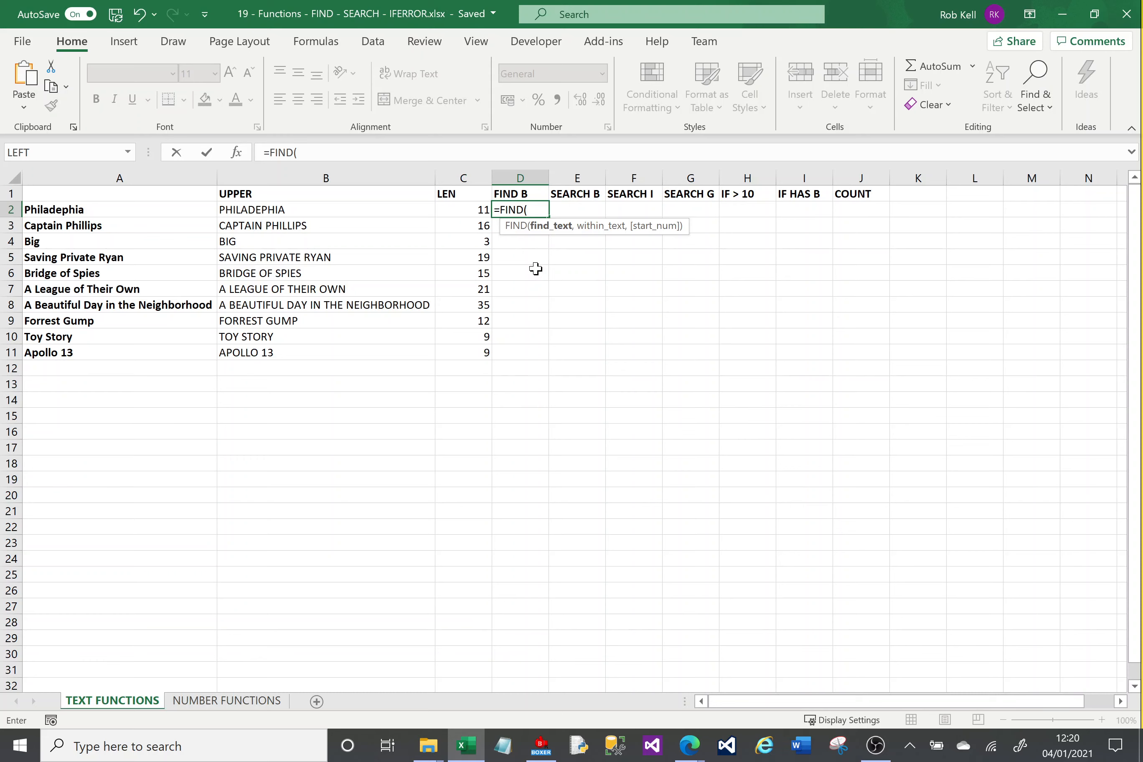
pyautogui.write('"lad",')
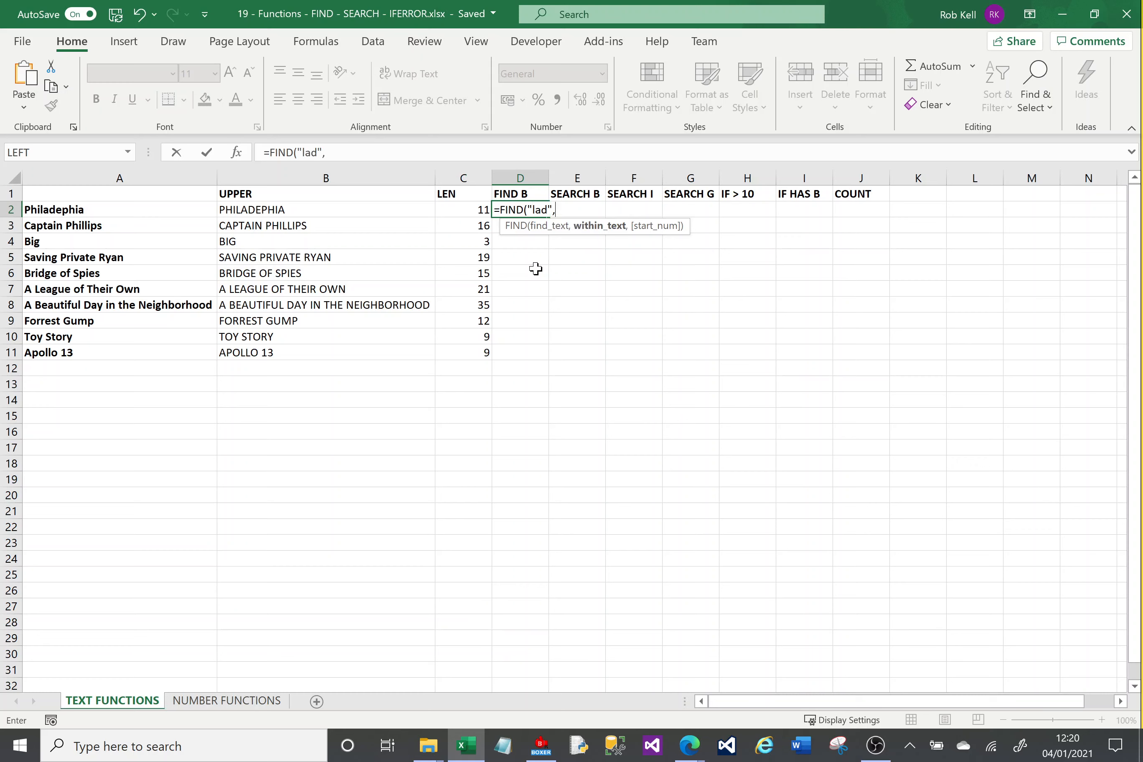
pyautogui.click(145, 213)
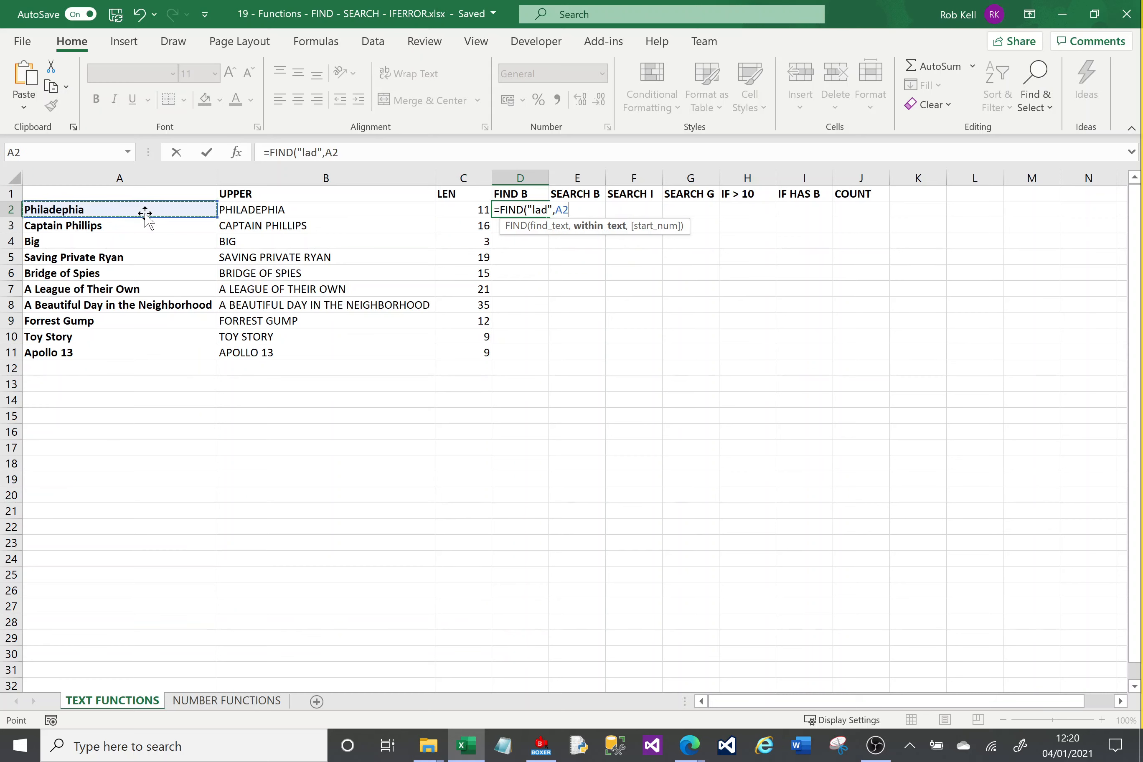
pyautogui.write(',')
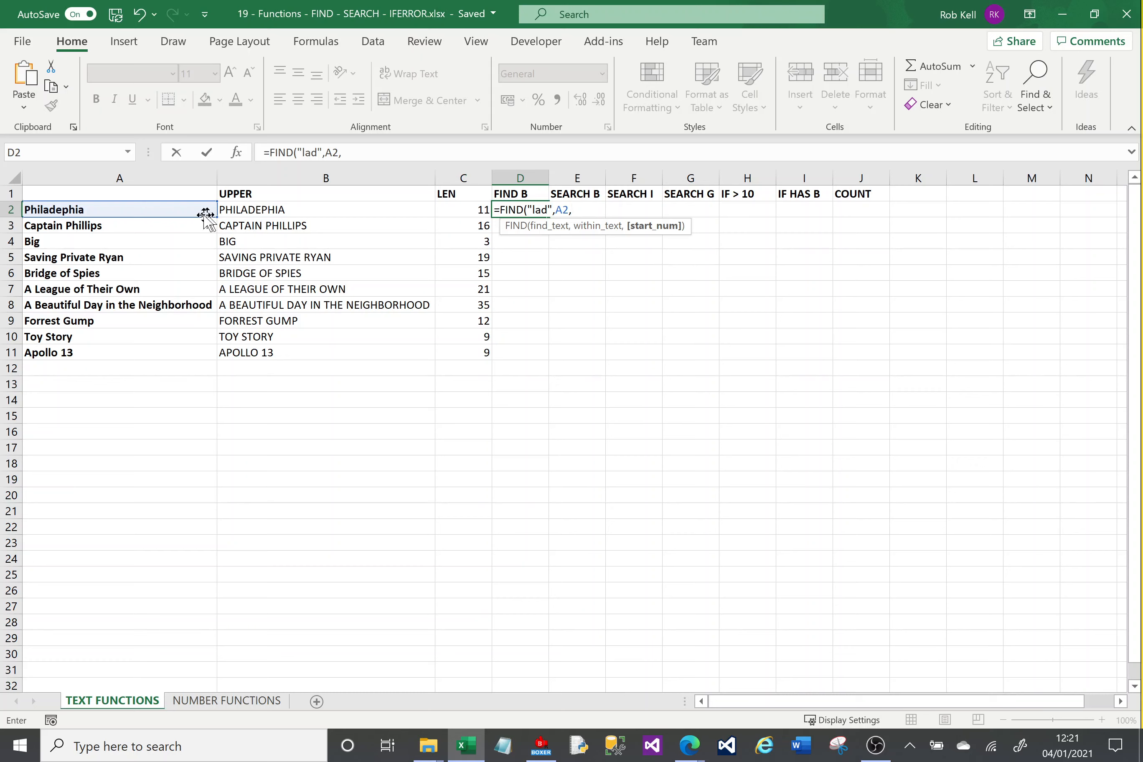
pyautogui.press('BackSpace')
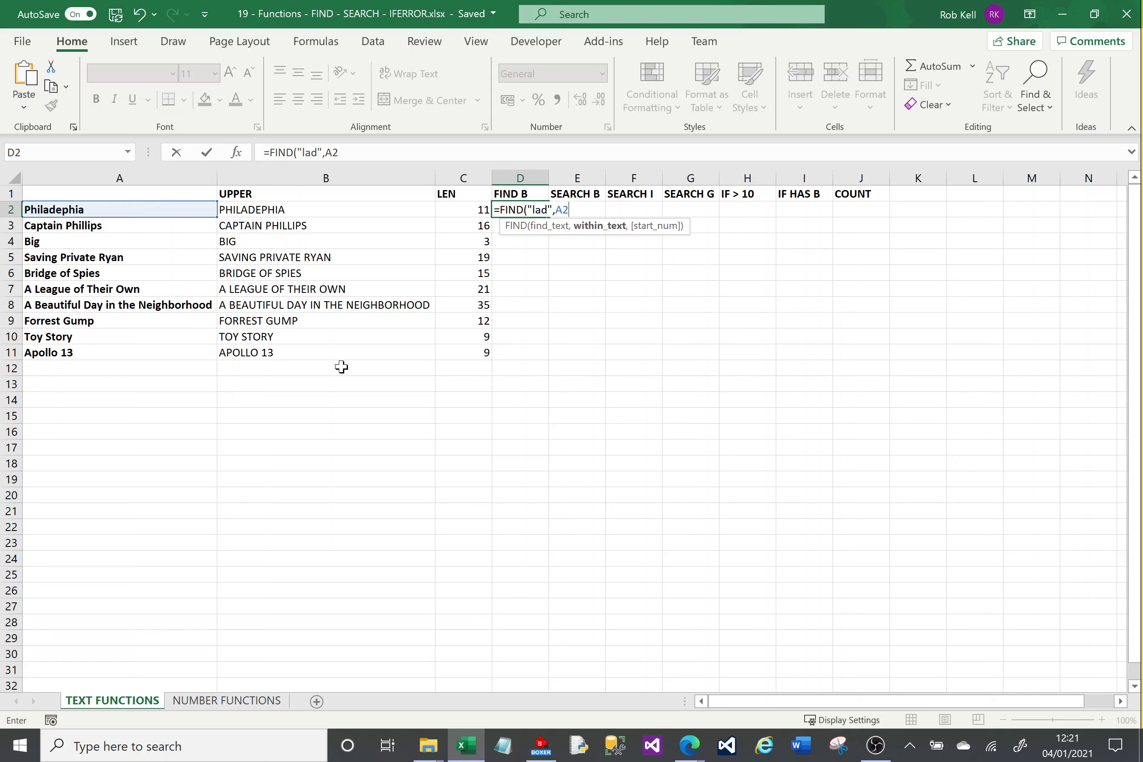
pyautogui.press('Return')
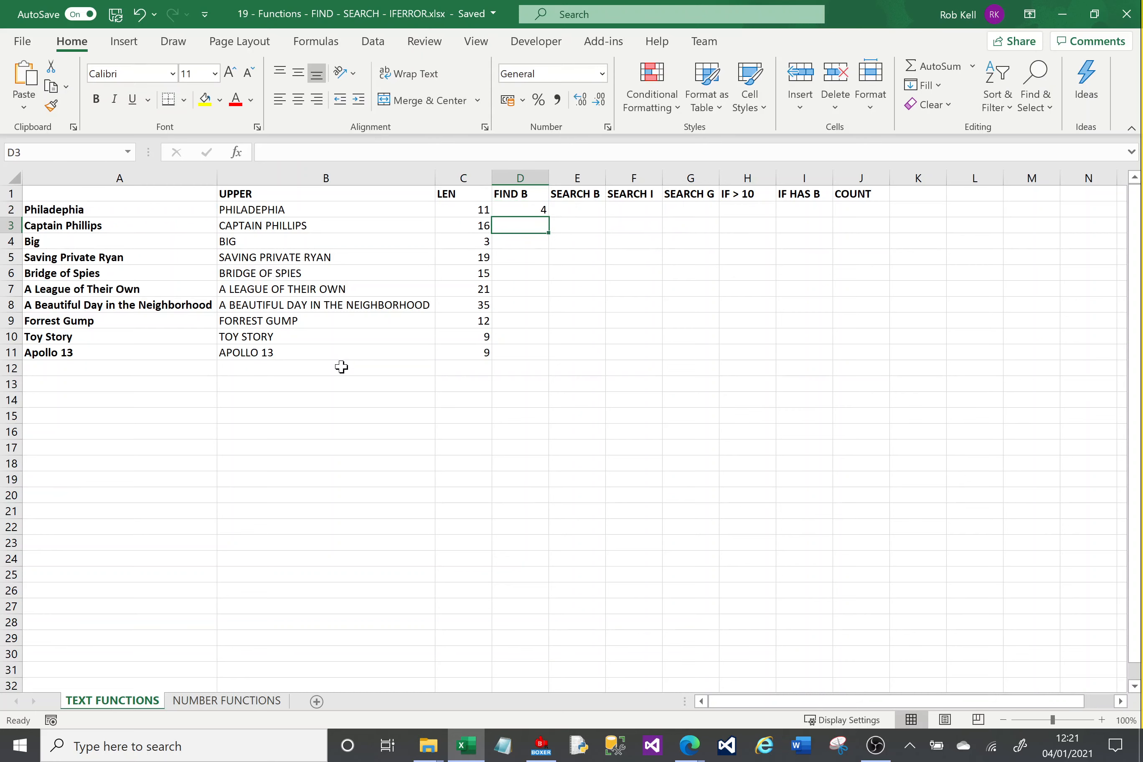
# Change the text searched for by the FIND formula in D2 to "b".
pyautogui.click(513, 210)
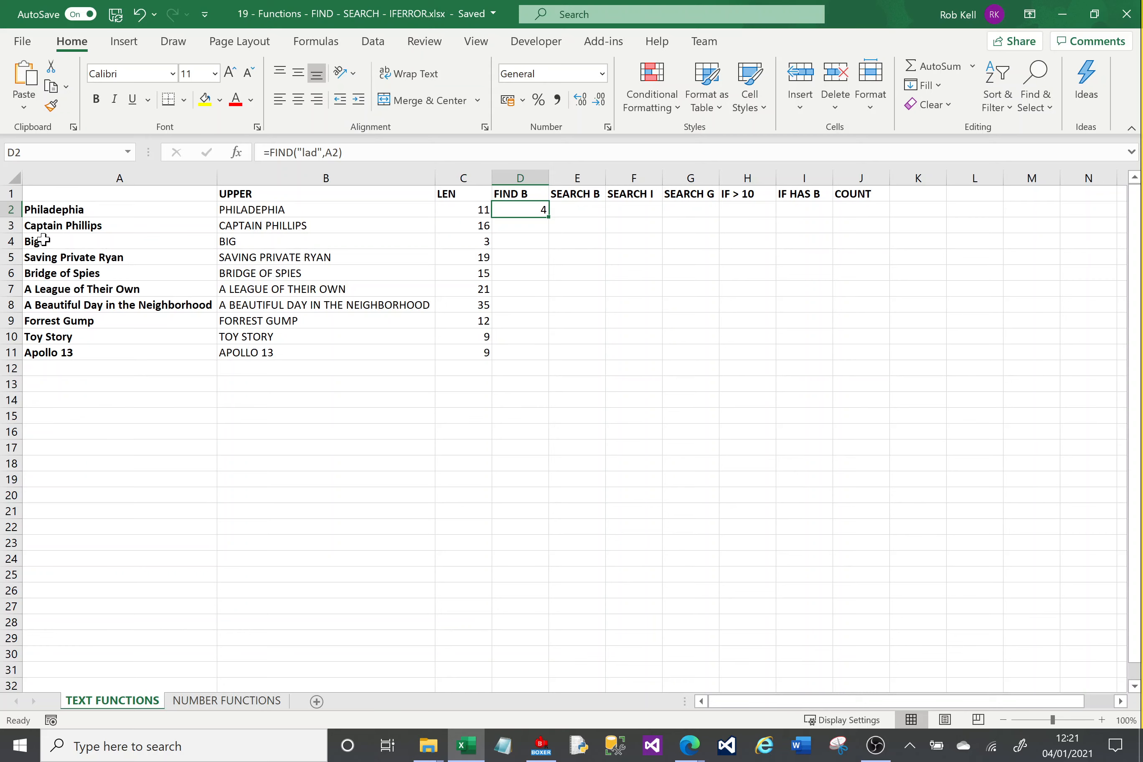
pyautogui.click(318, 153)
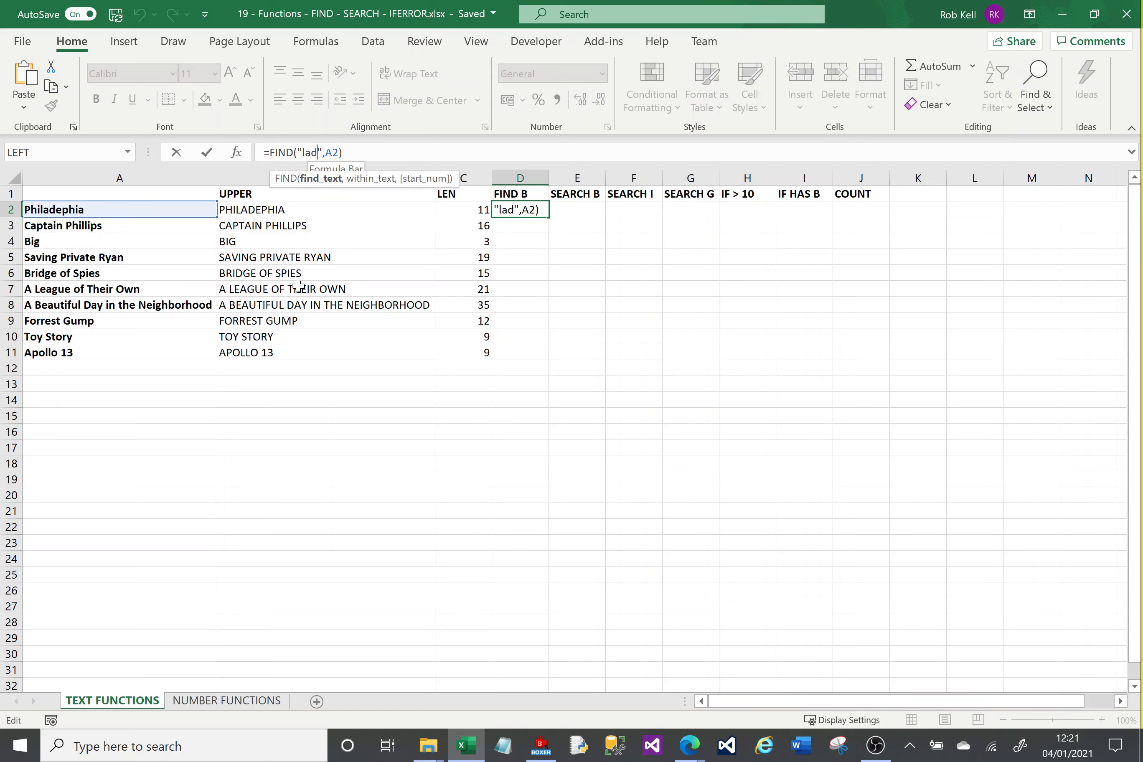
pyautogui.press('BackSpace')
pyautogui.press('BackSpace')
pyautogui.press('BackSpace')
pyautogui.write('b')
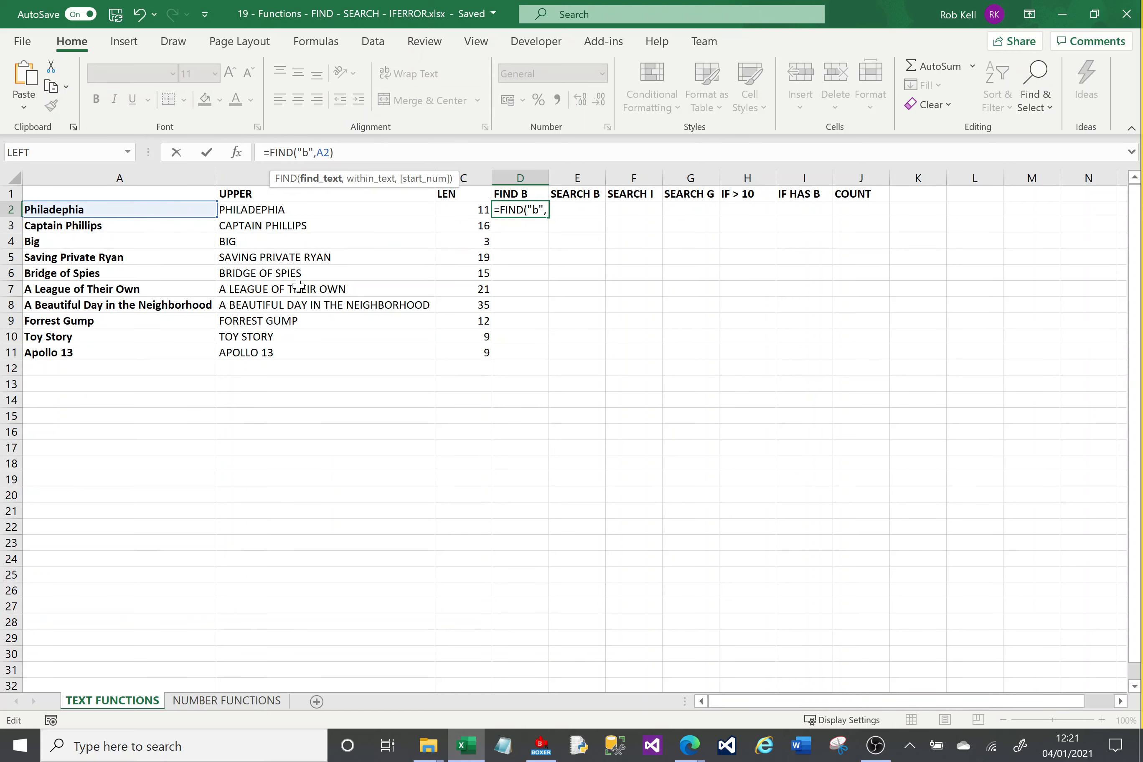
pyautogui.press('Return')
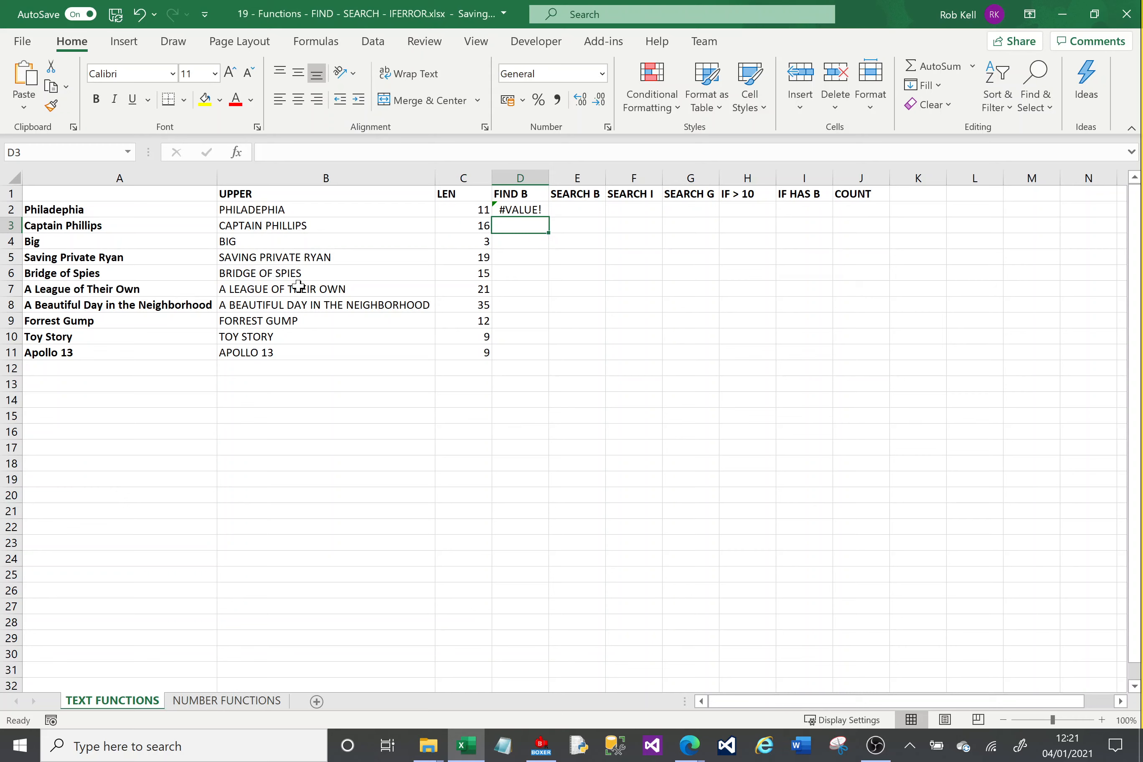
# Wrap the FIND formula in D2 in IFERROR, with "Not there" as the value returned on an error.
pyautogui.press('Up')
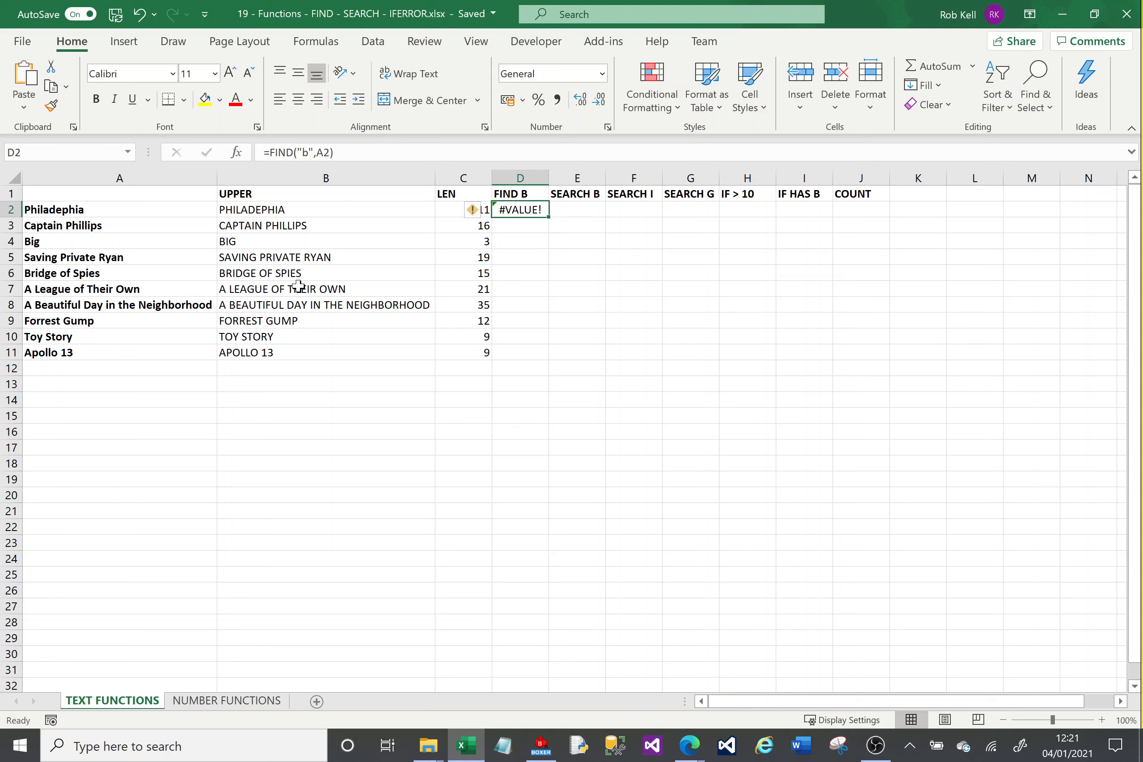
pyautogui.click(269, 152)
pyautogui.press('Left')
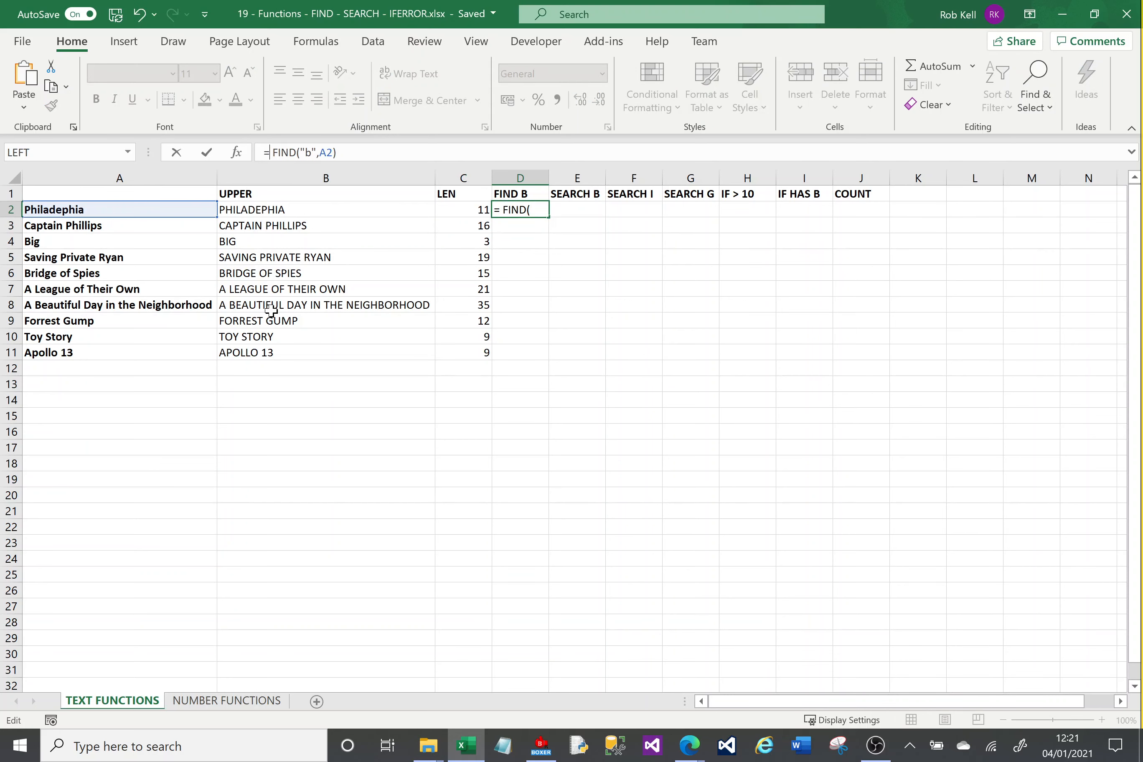
pyautogui.write('IFER')
pyautogui.press('Tab')
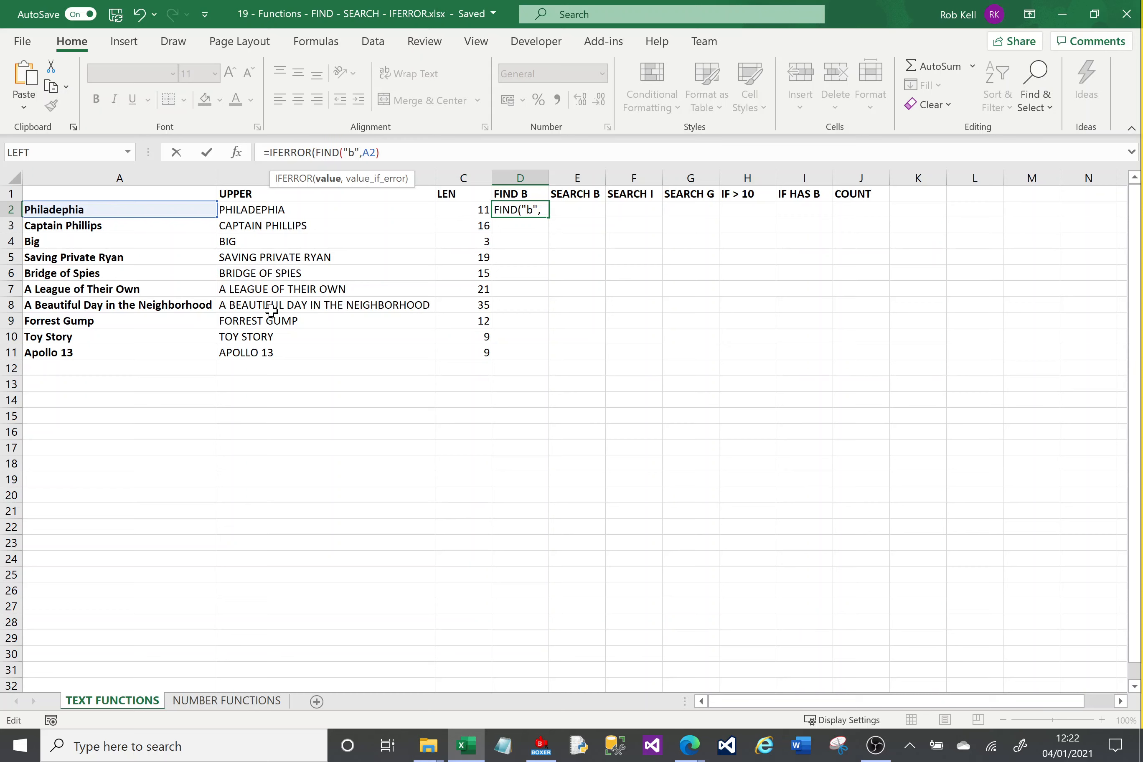
pyautogui.click(314, 153)
pyautogui.click(386, 154)
pyautogui.write(',')
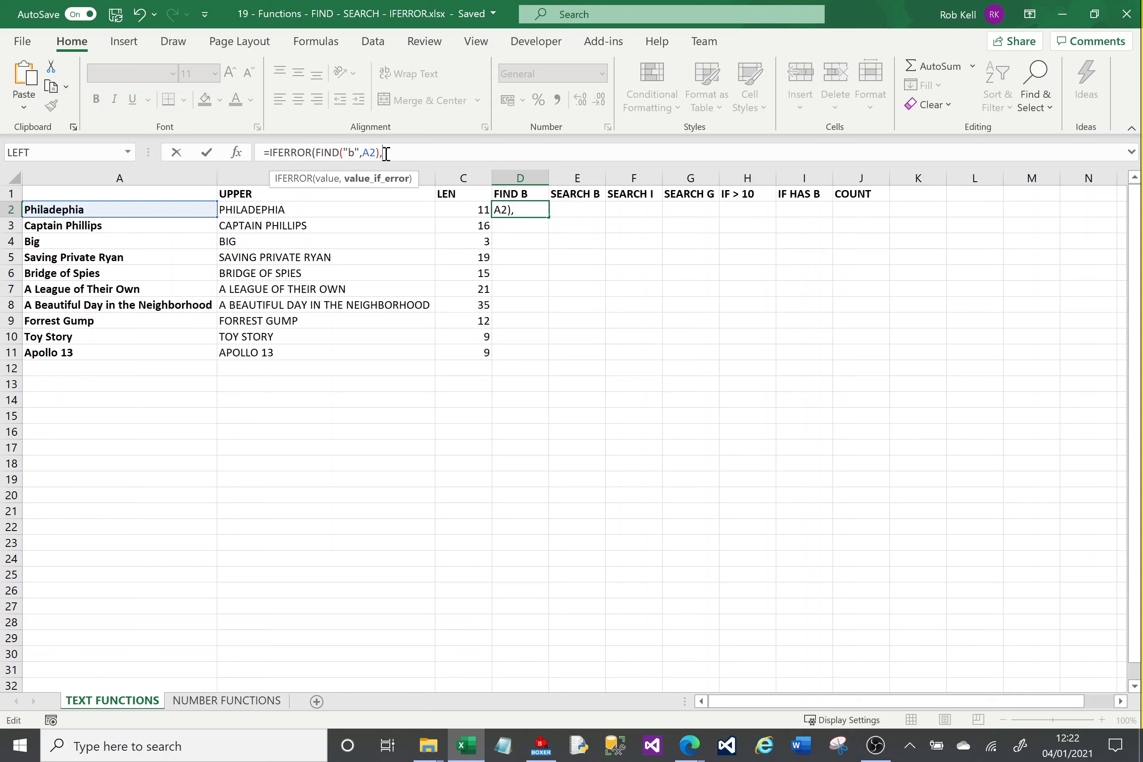
pyautogui.write('"Not there")')
pyautogui.press('Return')
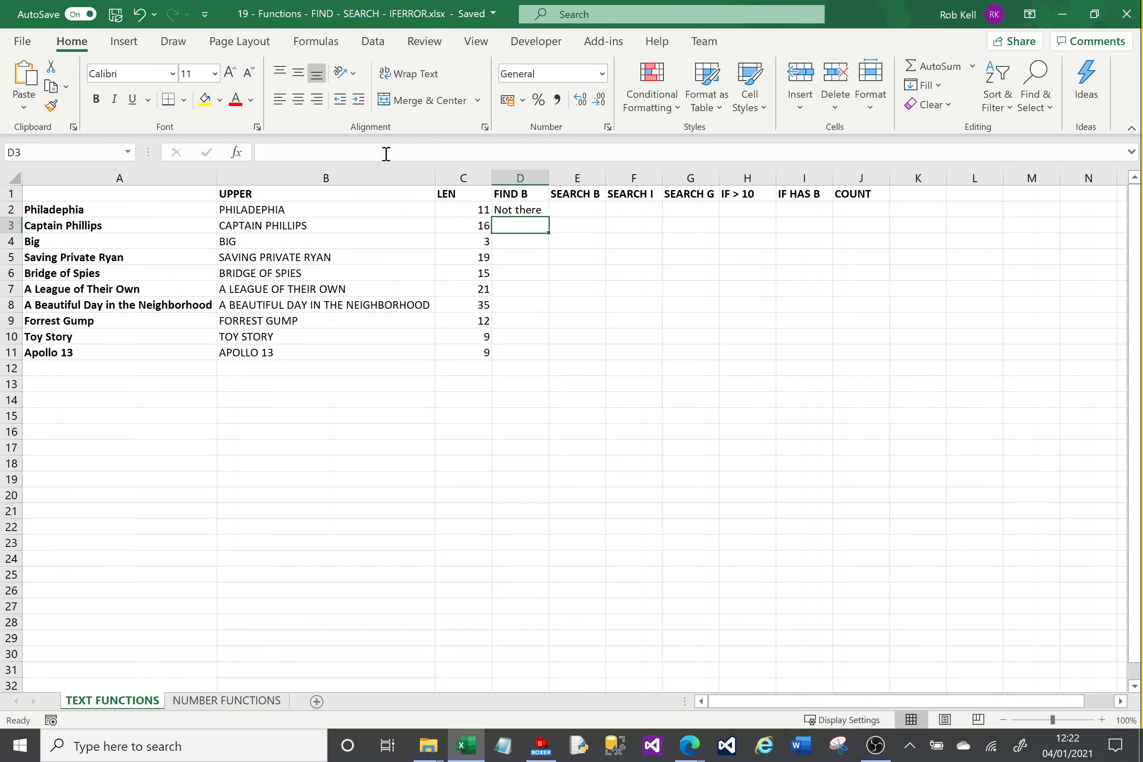
# Set the IFERROR fallback value in D2 to 0.
pyautogui.click(529, 209)
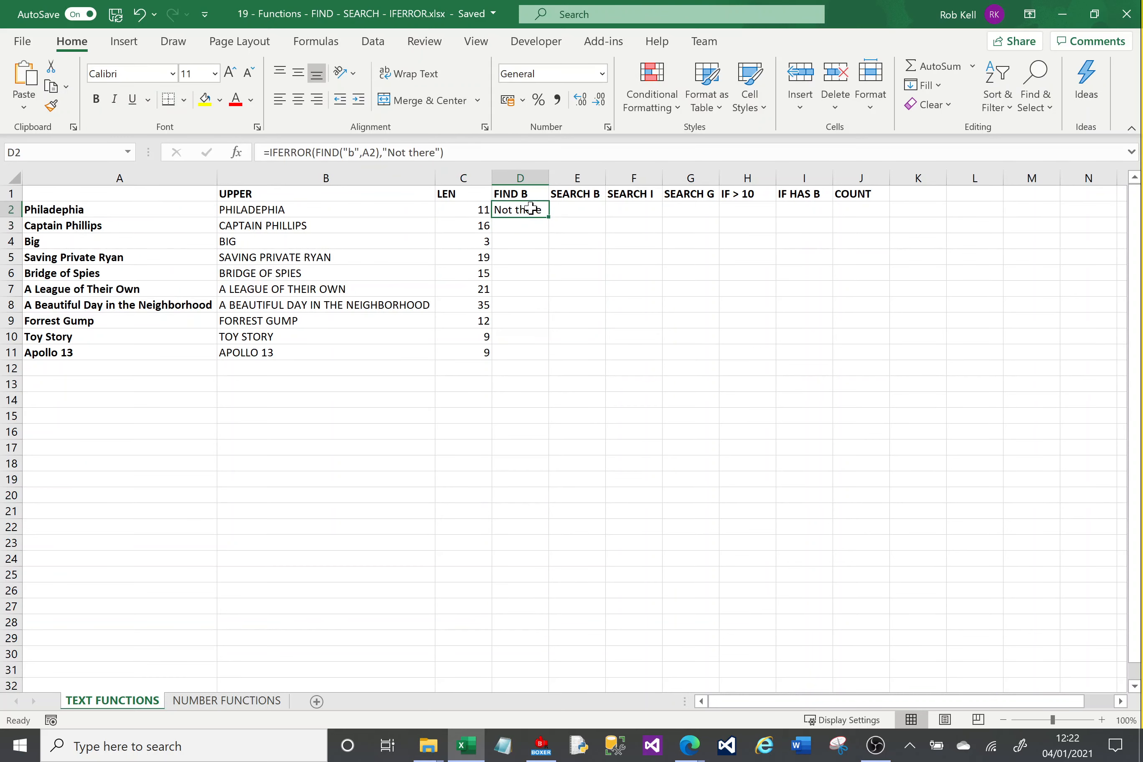
pyautogui.click(439, 151)
pyautogui.press('BackSpace')
pyautogui.press('BackSpace')
pyautogui.press('BackSpace')
pyautogui.press('BackSpace')
pyautogui.press('BackSpace')
pyautogui.press('BackSpace')
pyautogui.press('BackSpace')
pyautogui.press('BackSpace')
pyautogui.press('BackSpace')
pyautogui.press('BackSpace')
pyautogui.press('BackSpace')
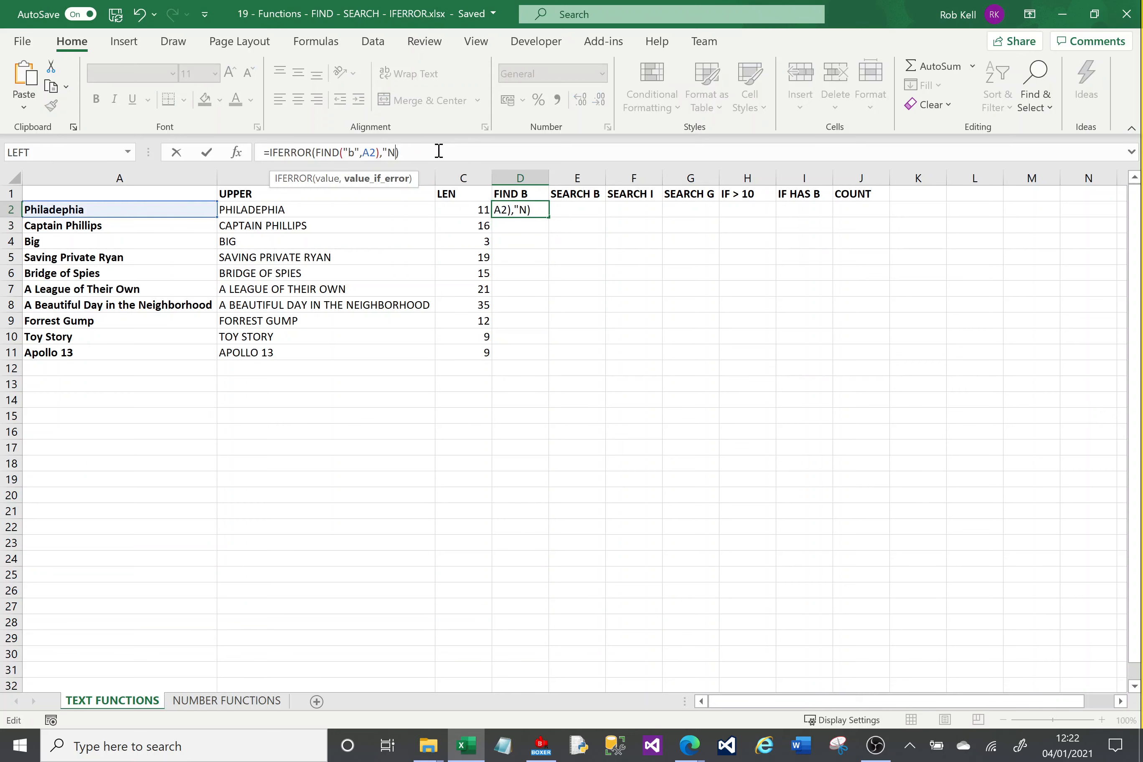
pyautogui.press('Return')
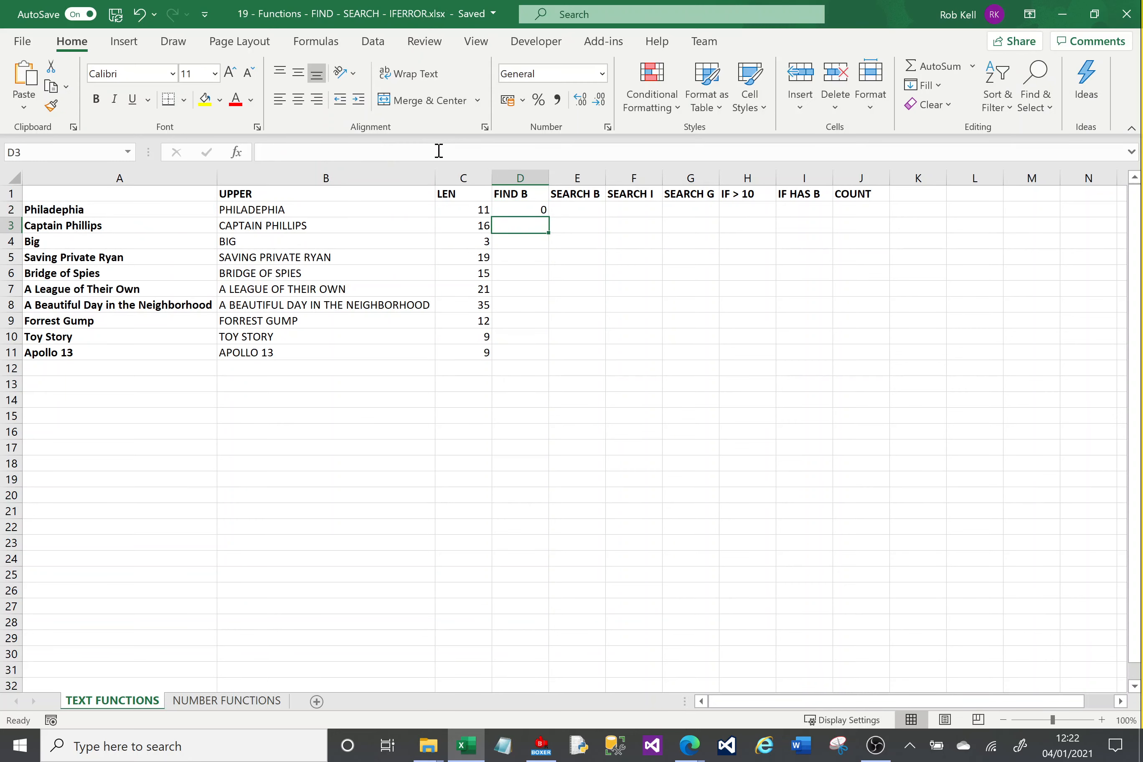
# Set the IFERROR fallback in D2 to an empty string, "".
pyautogui.press('Up')
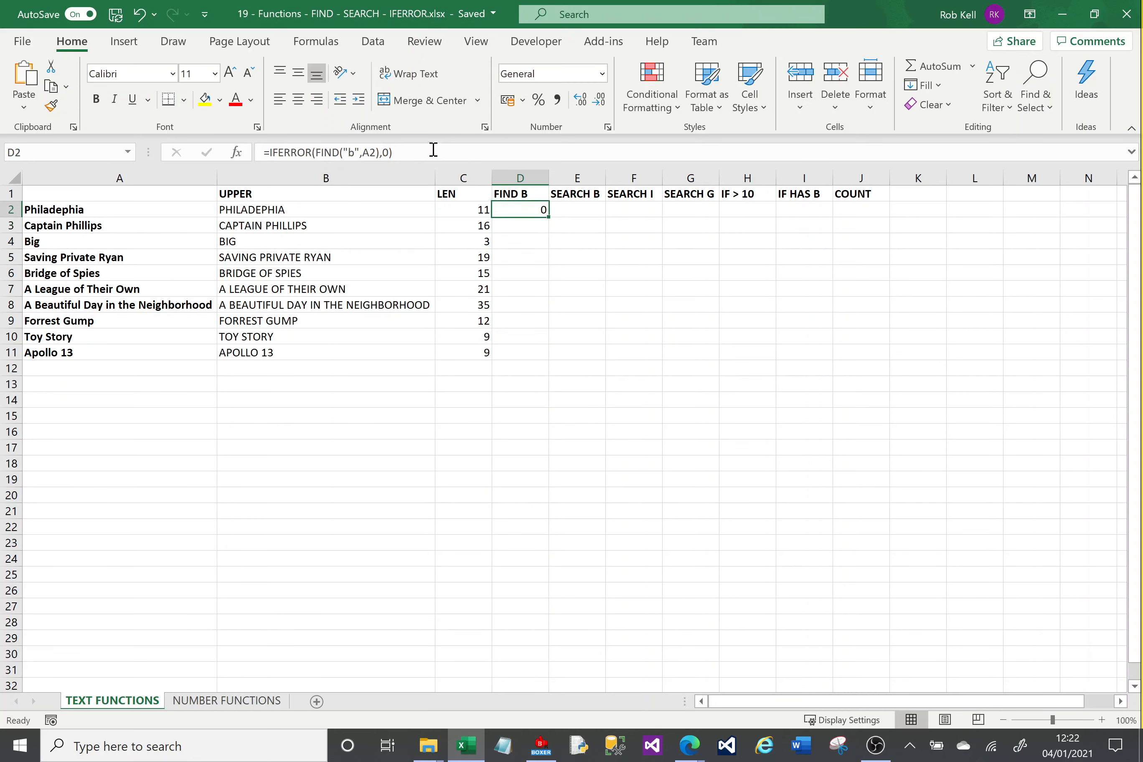
pyautogui.click(389, 151)
pyautogui.write('0')
pyautogui.press('BackSpace')
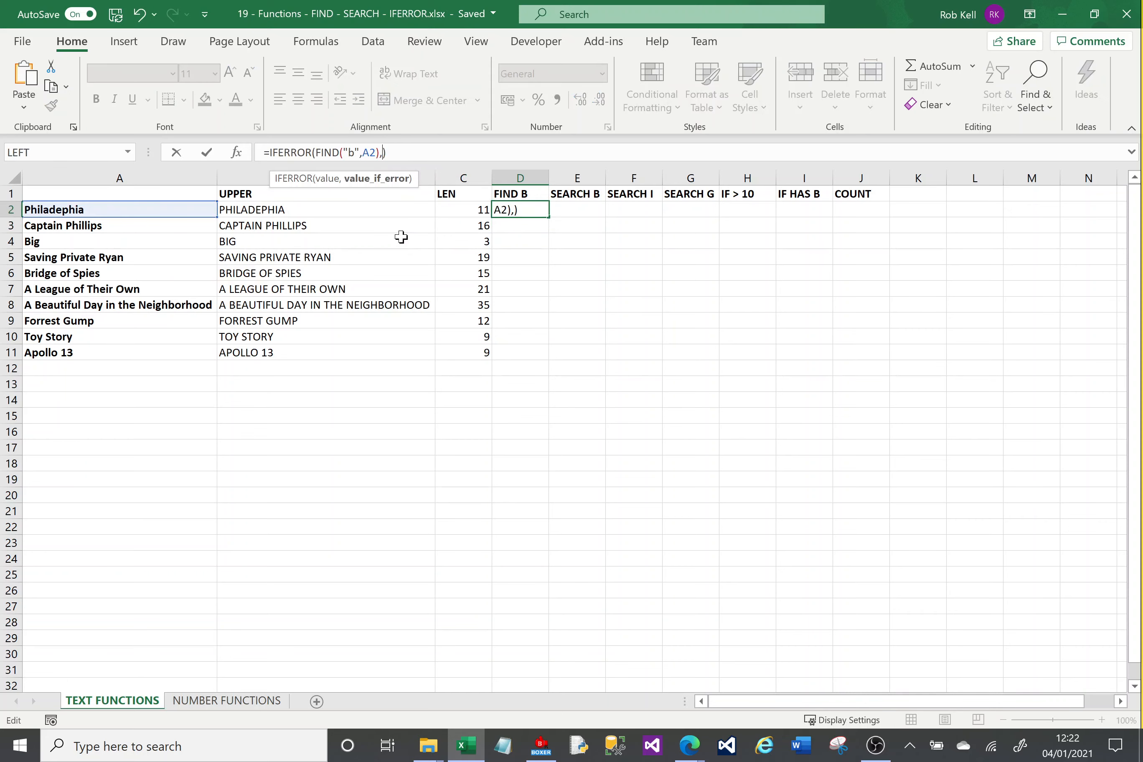
pyautogui.write('""')
pyautogui.press('Return')
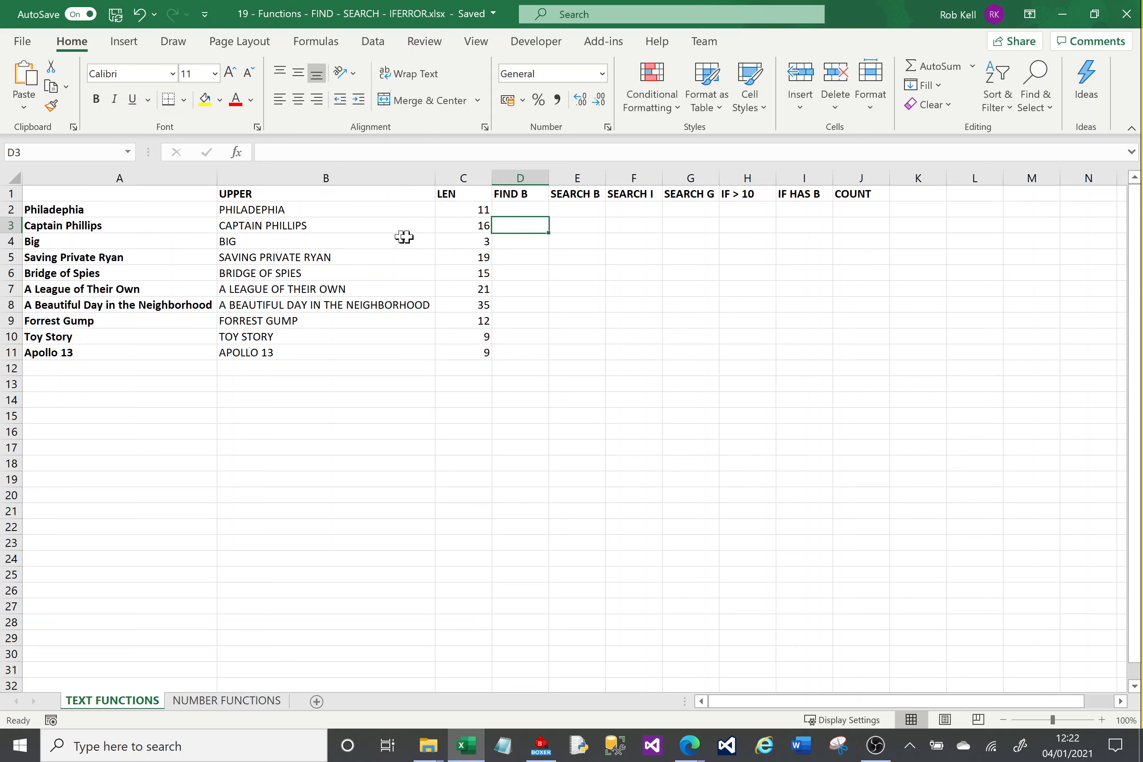
# Fill the D2 formula down through D11 and inspect the copied formulas alongside the titles that start with a capital B.
pyautogui.click(510, 210)
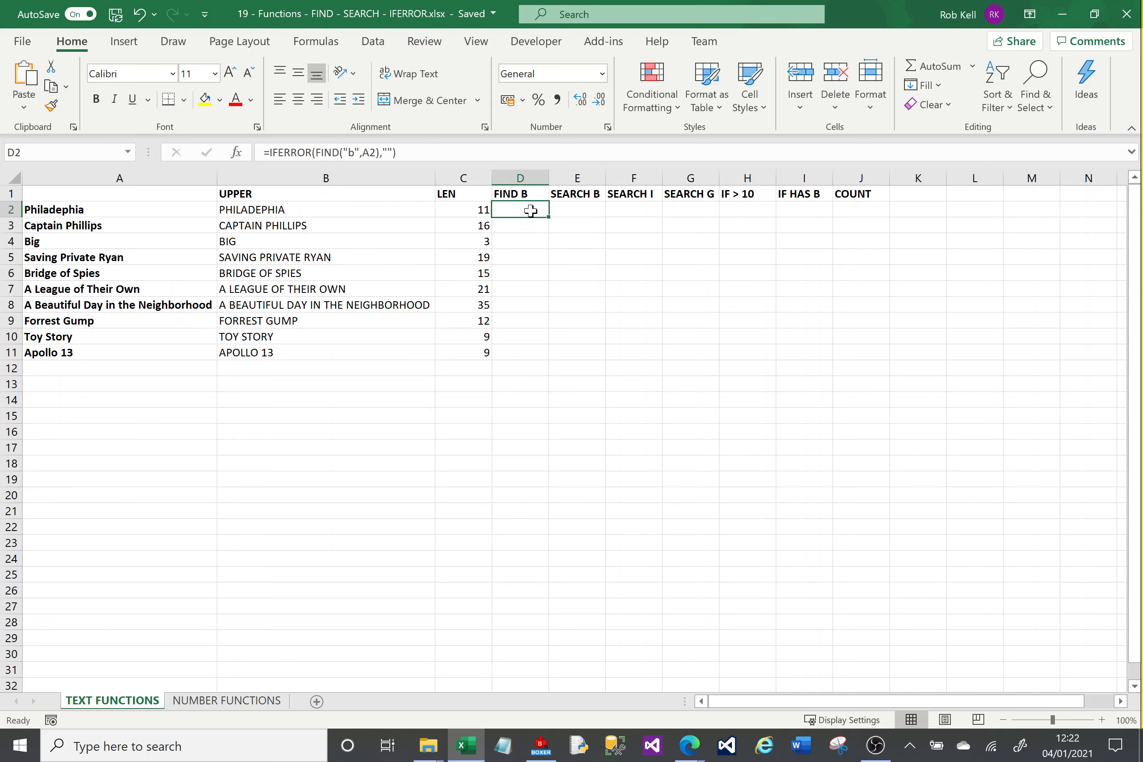
pyautogui.moveTo(547, 219); pyautogui.dragTo(547, 368)
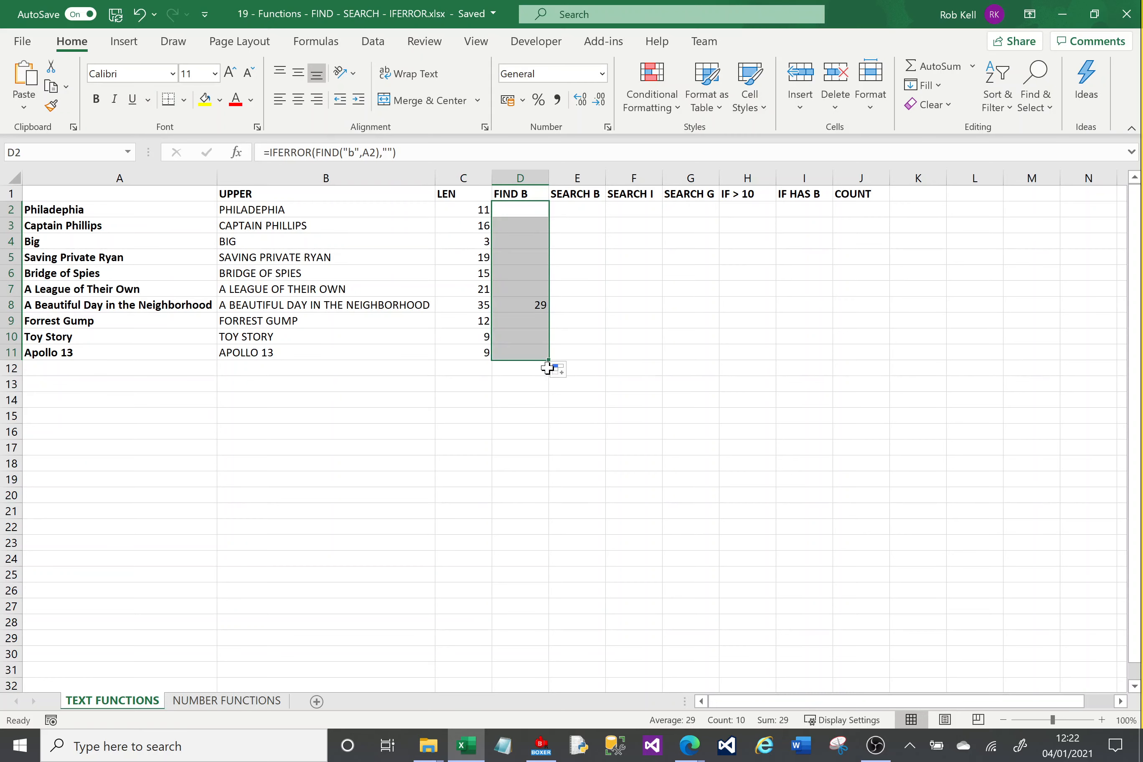
pyautogui.click(591, 367)
pyautogui.click(511, 225)
pyautogui.press('Down')
pyautogui.press('Down')
pyautogui.press('Down')
pyautogui.press('Down')
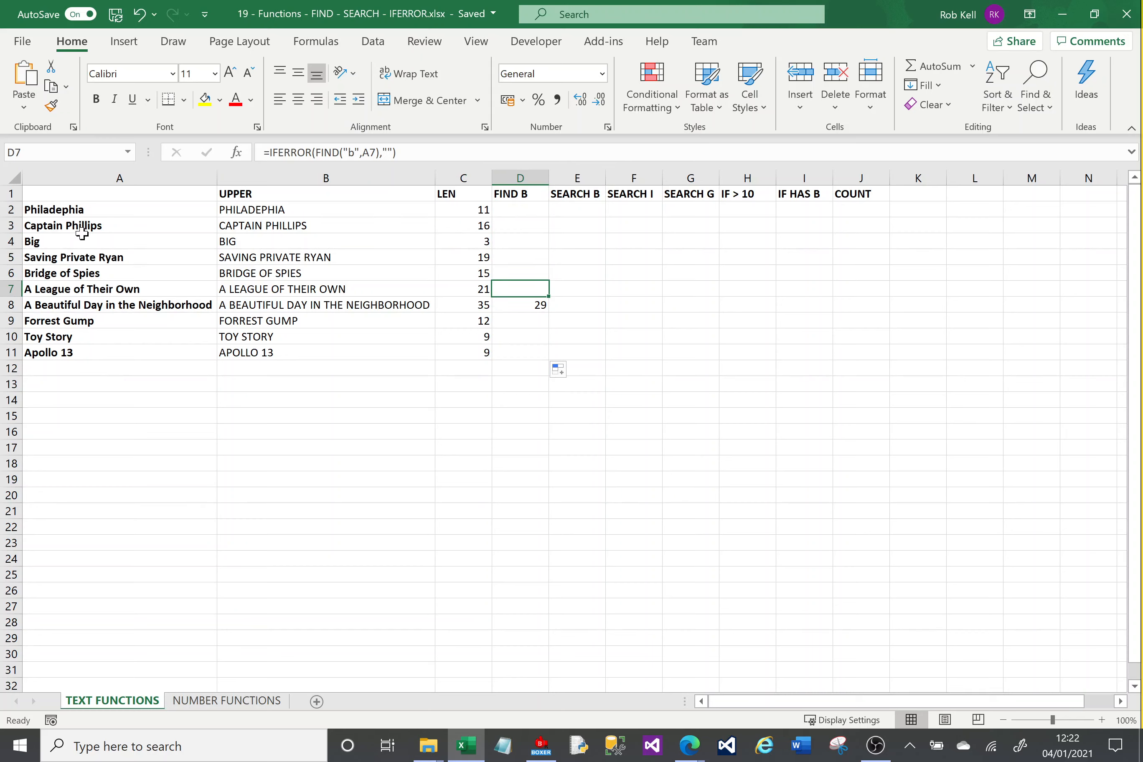
pyautogui.click(82, 247)
pyautogui.click(103, 273)
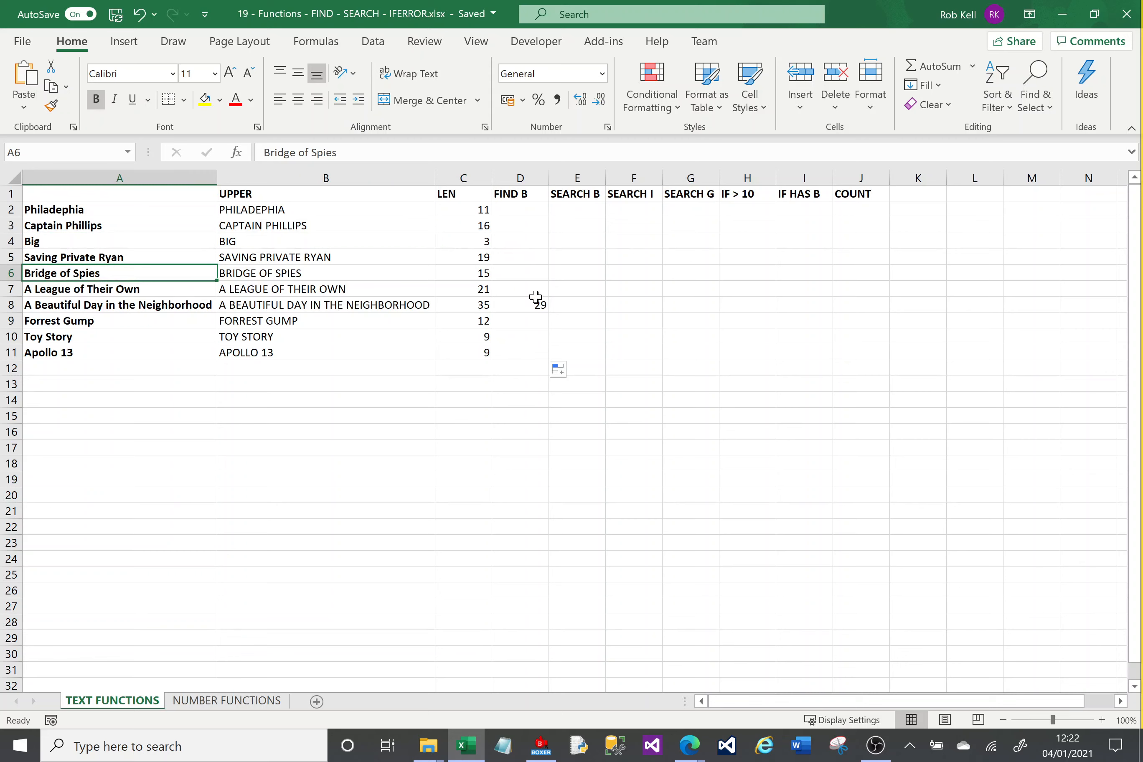
# Wrap the A2 reference in D2 in LOWER so the formula reads =IFERROR(FIND("b",LOWER(A2)),"").
pyautogui.click(521, 209)
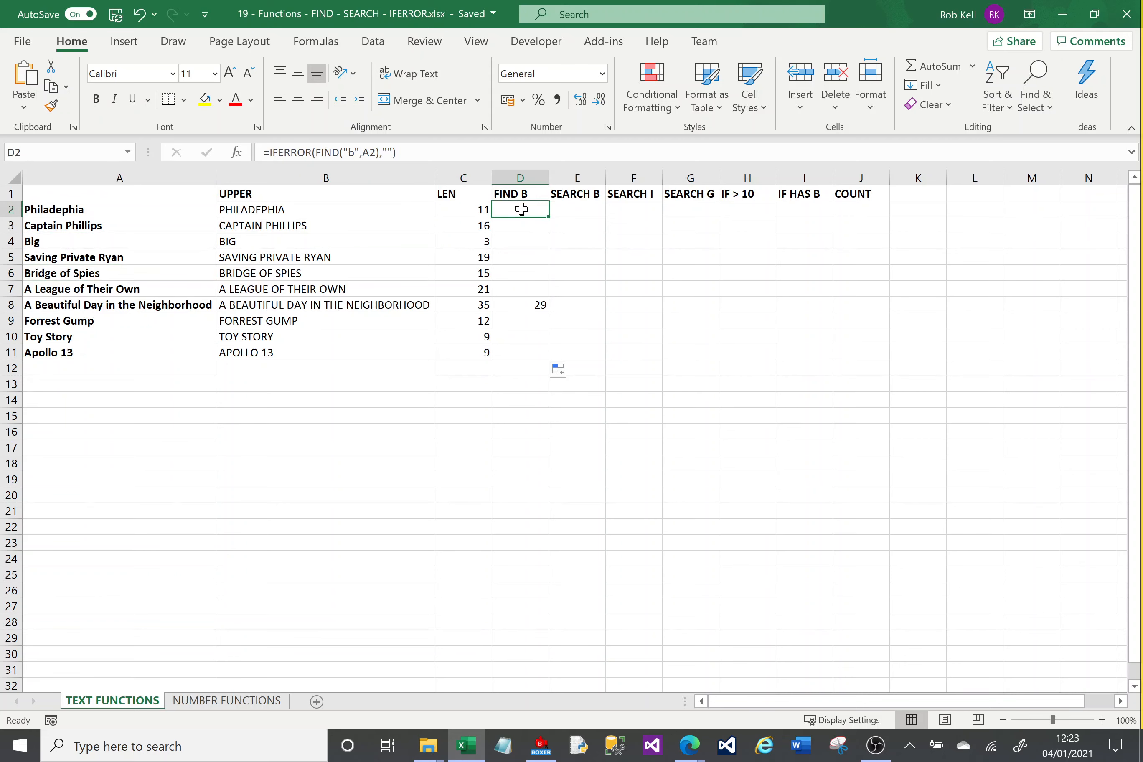
pyautogui.click(350, 153)
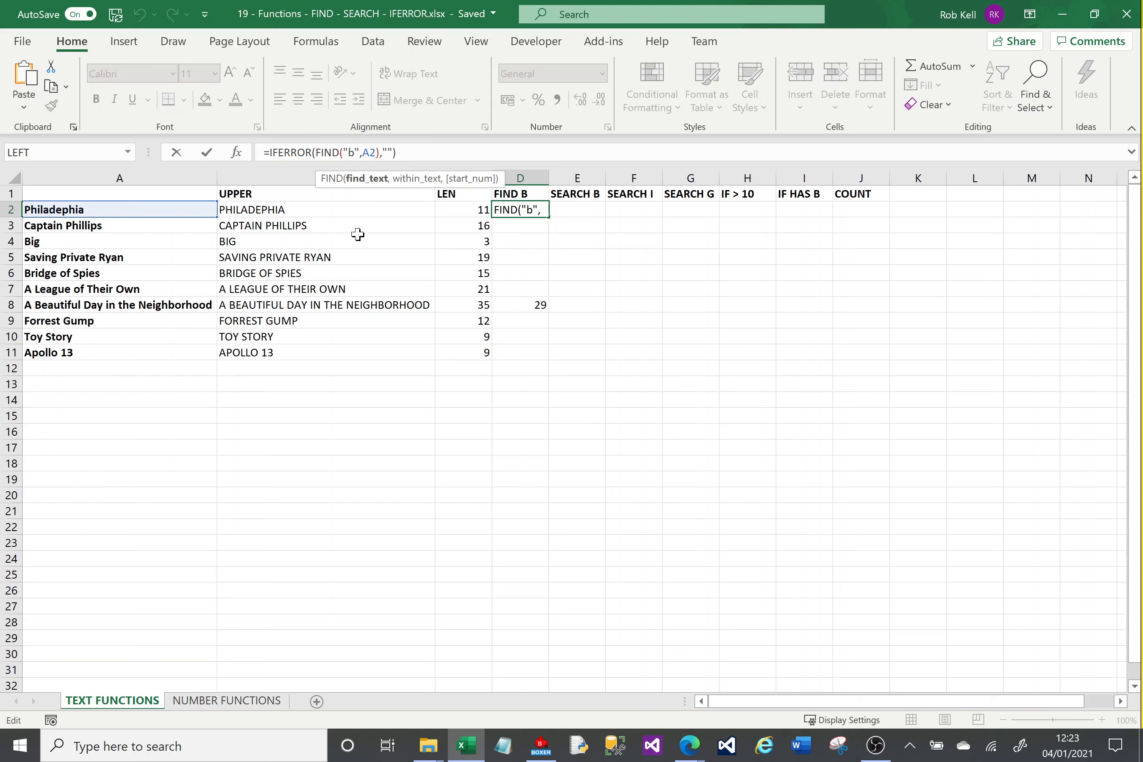
pyautogui.click(363, 153)
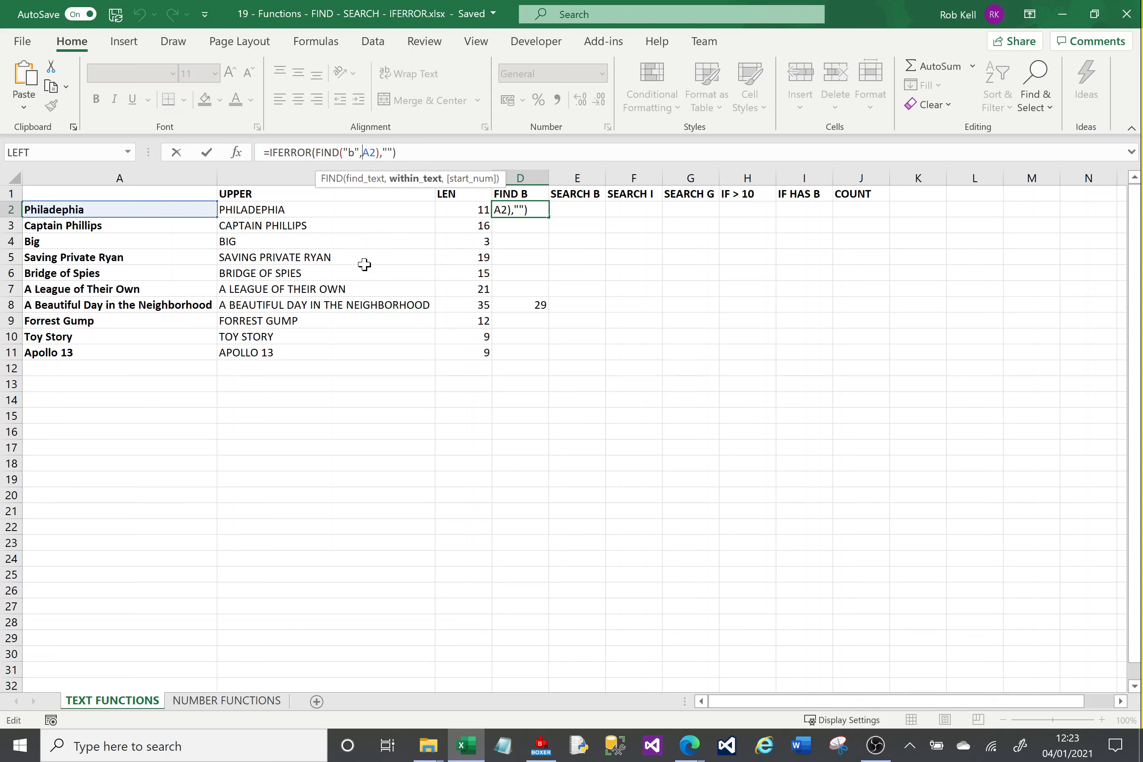
pyautogui.write('LOWER(A2')
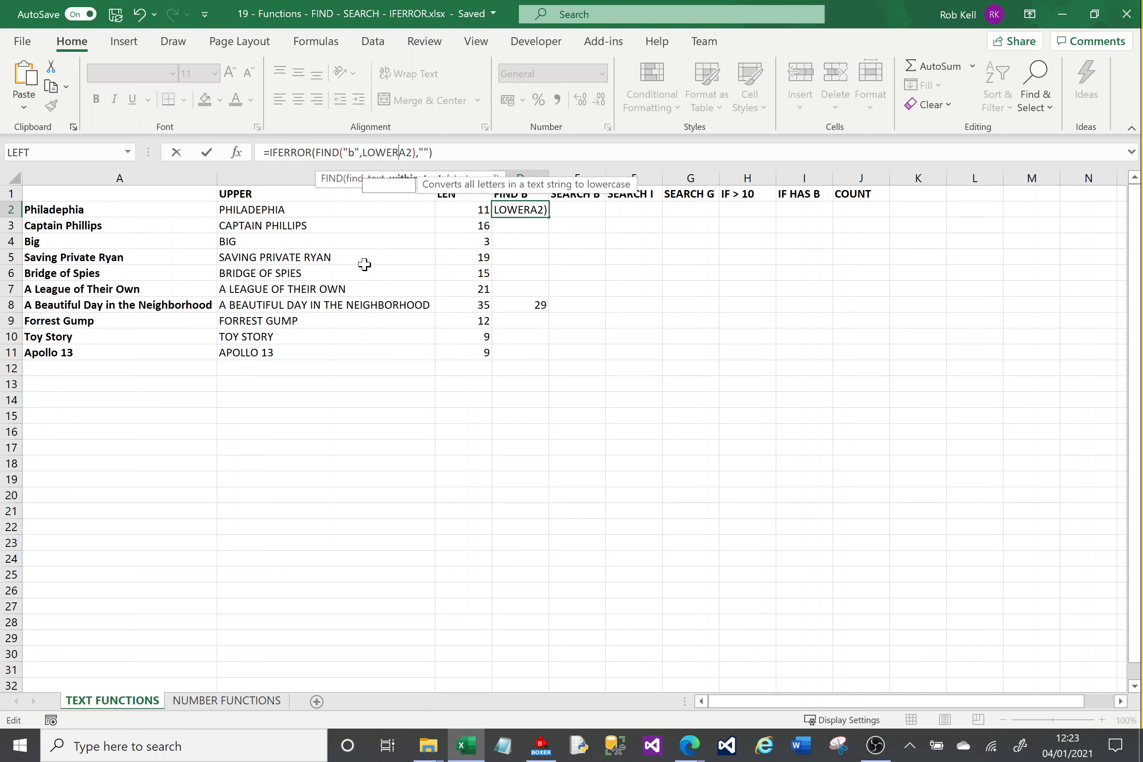
pyautogui.write(')')
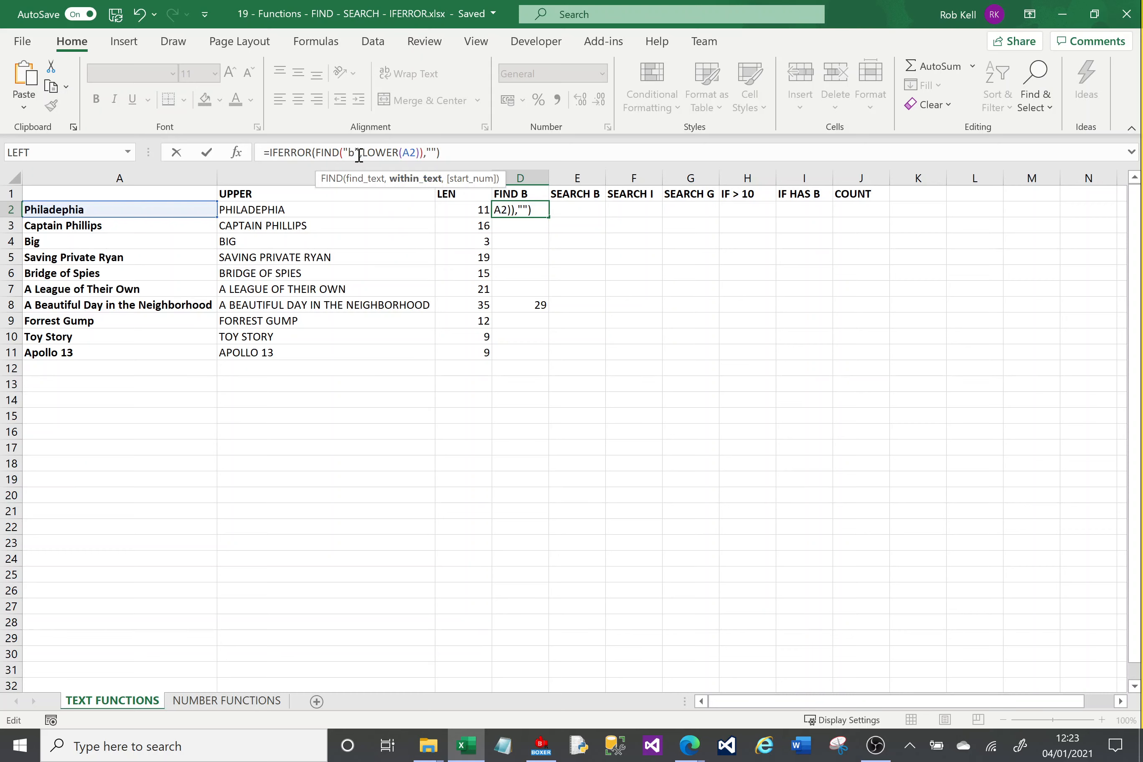
pyautogui.doubleClick(381, 152)
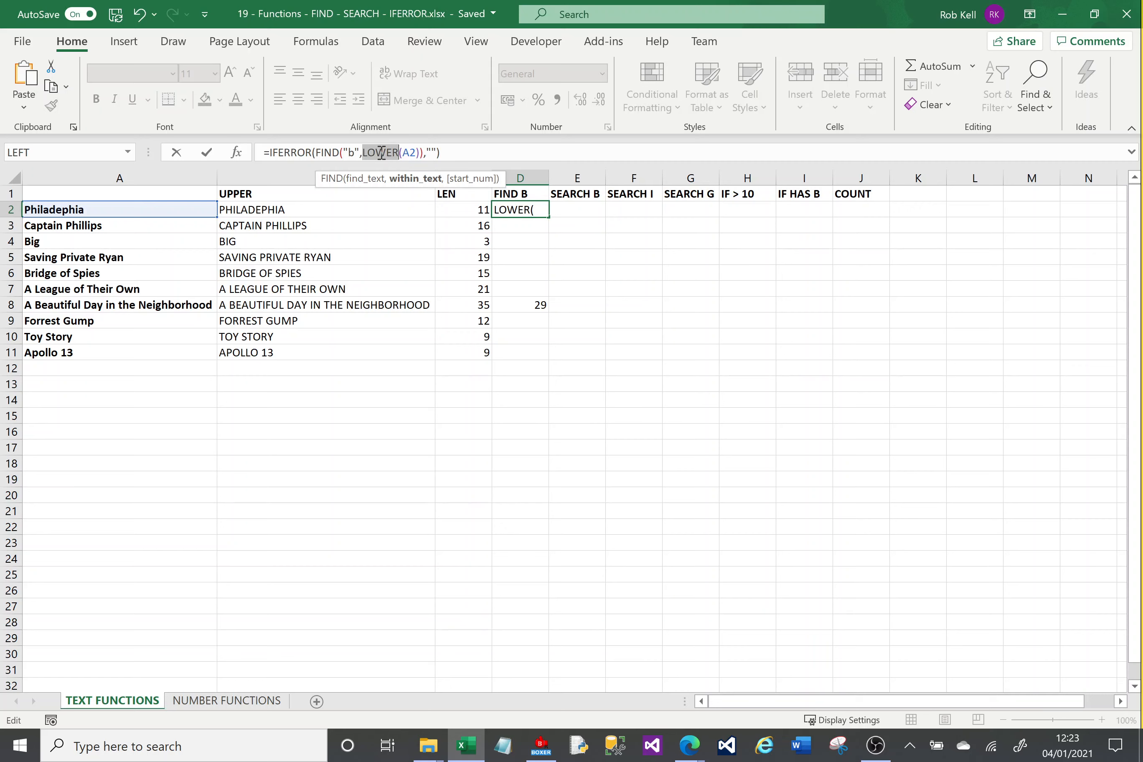
pyautogui.doubleClick(296, 154)
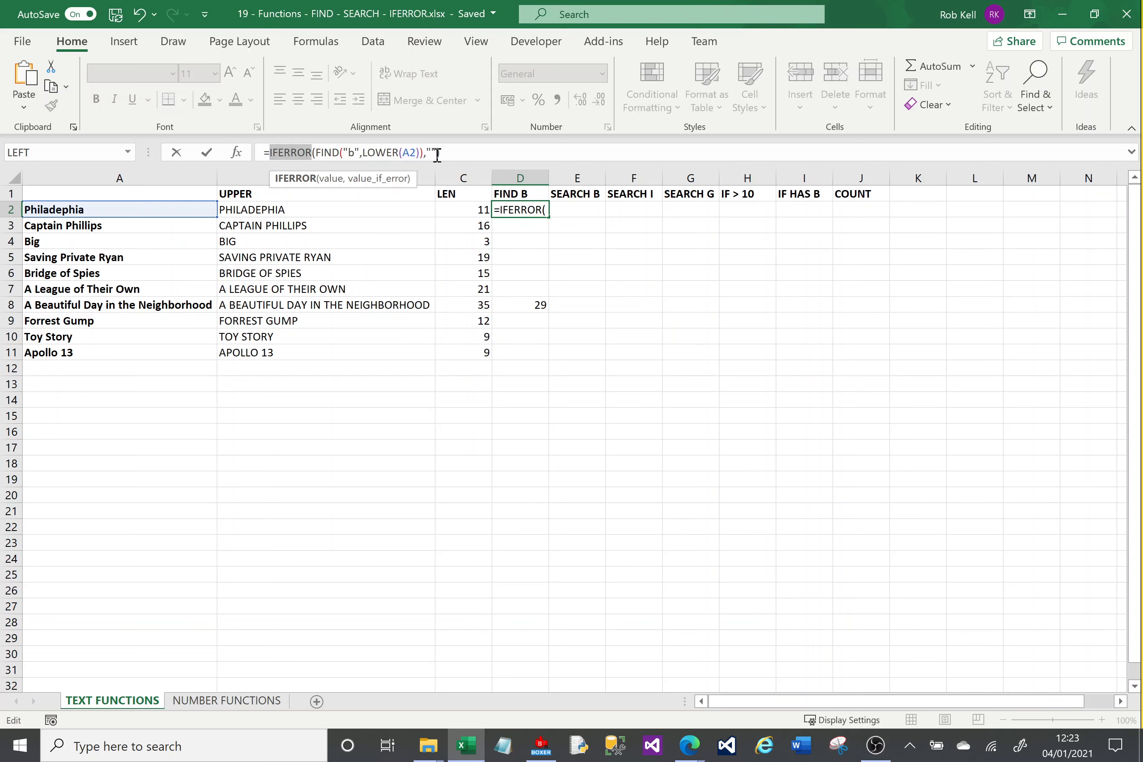
pyautogui.click(451, 153)
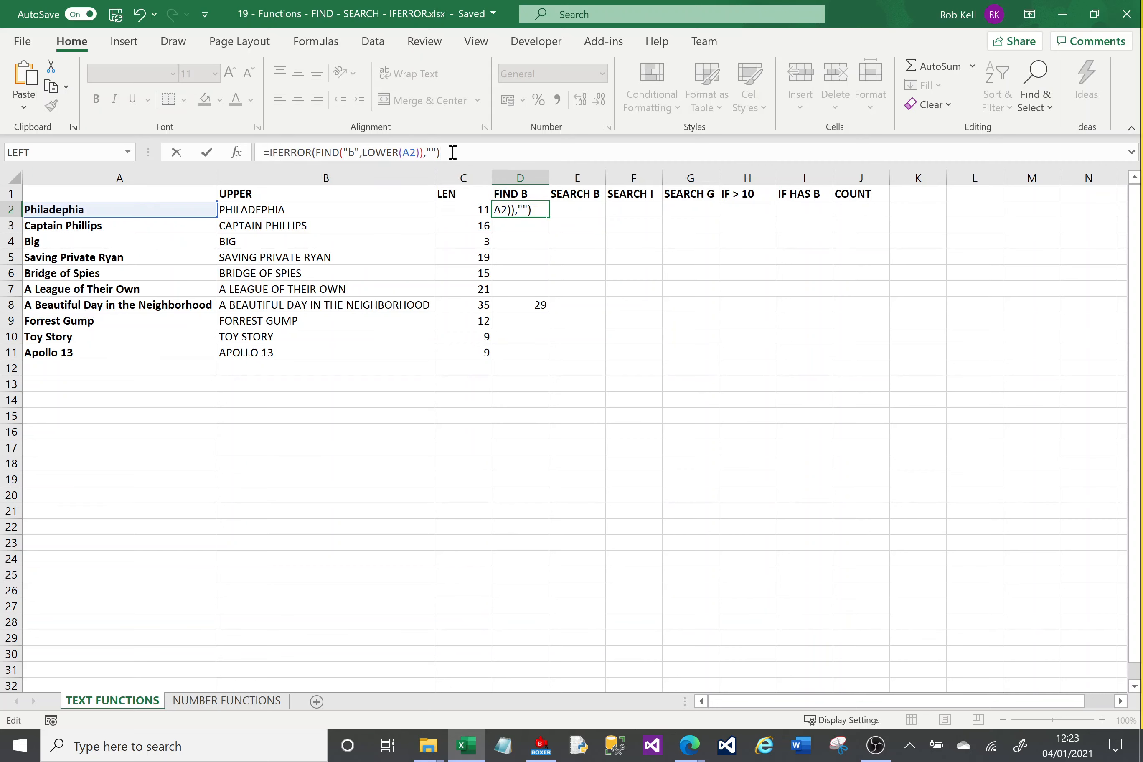
pyautogui.press('Return')
# Fill the revised D2 formula down through D11 and check the titles in A4, A6 and A8.
pyautogui.click(533, 210)
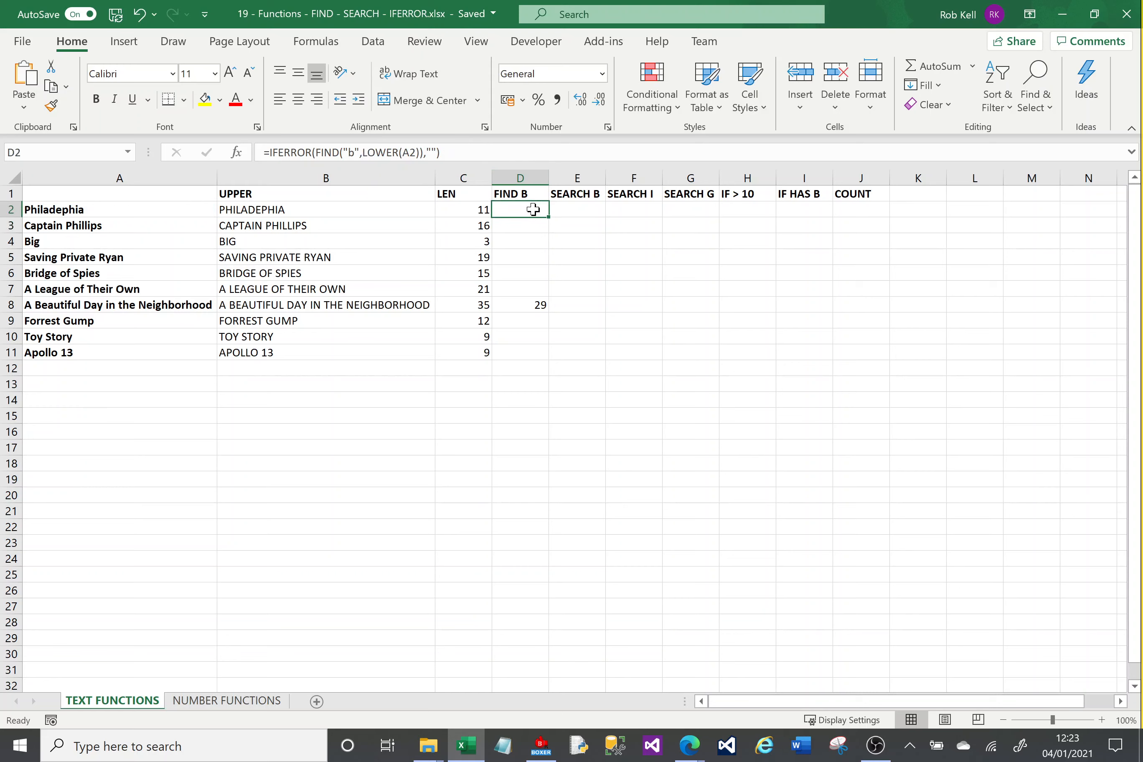
pyautogui.moveTo(550, 217); pyautogui.dragTo(549, 359)
pyautogui.click(574, 370)
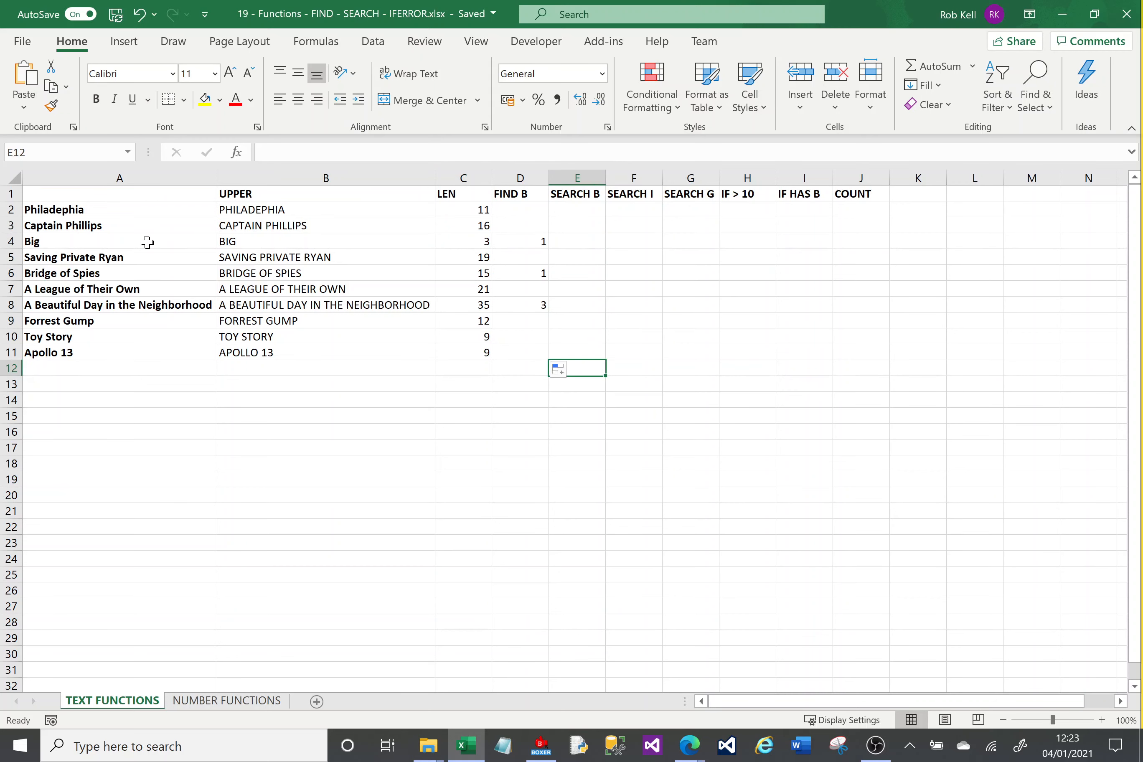
pyautogui.click(77, 244)
pyautogui.click(78, 272)
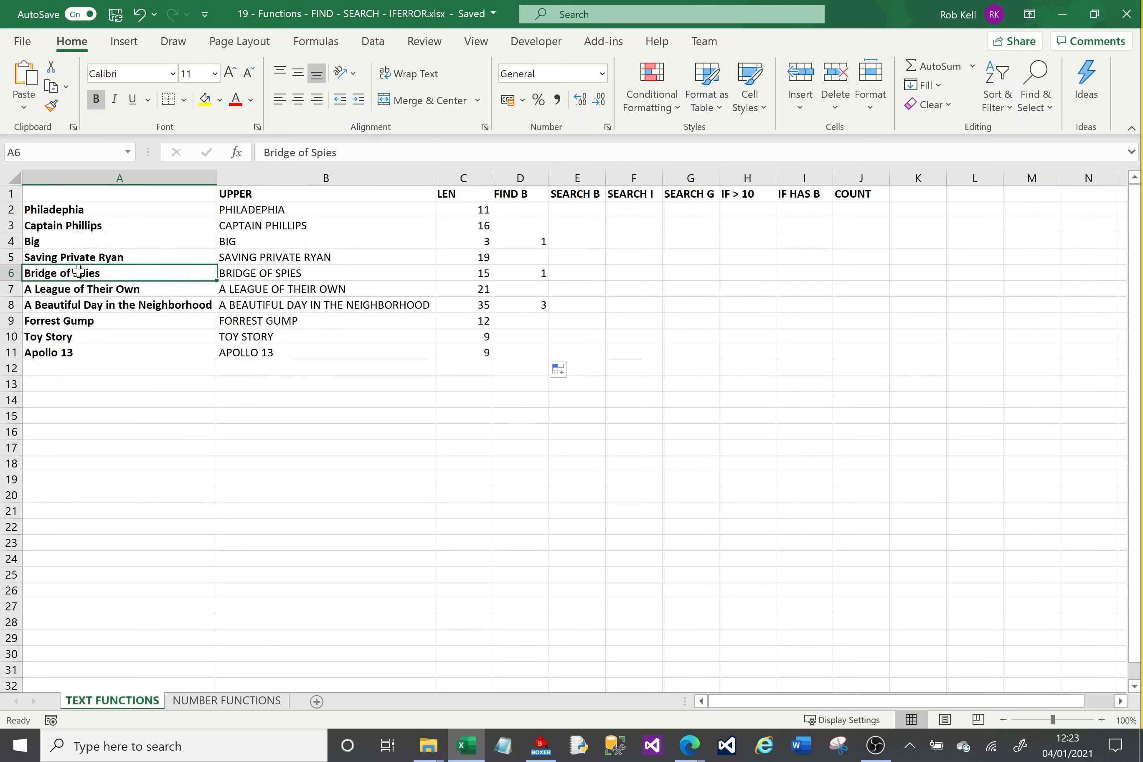
pyautogui.click(86, 302)
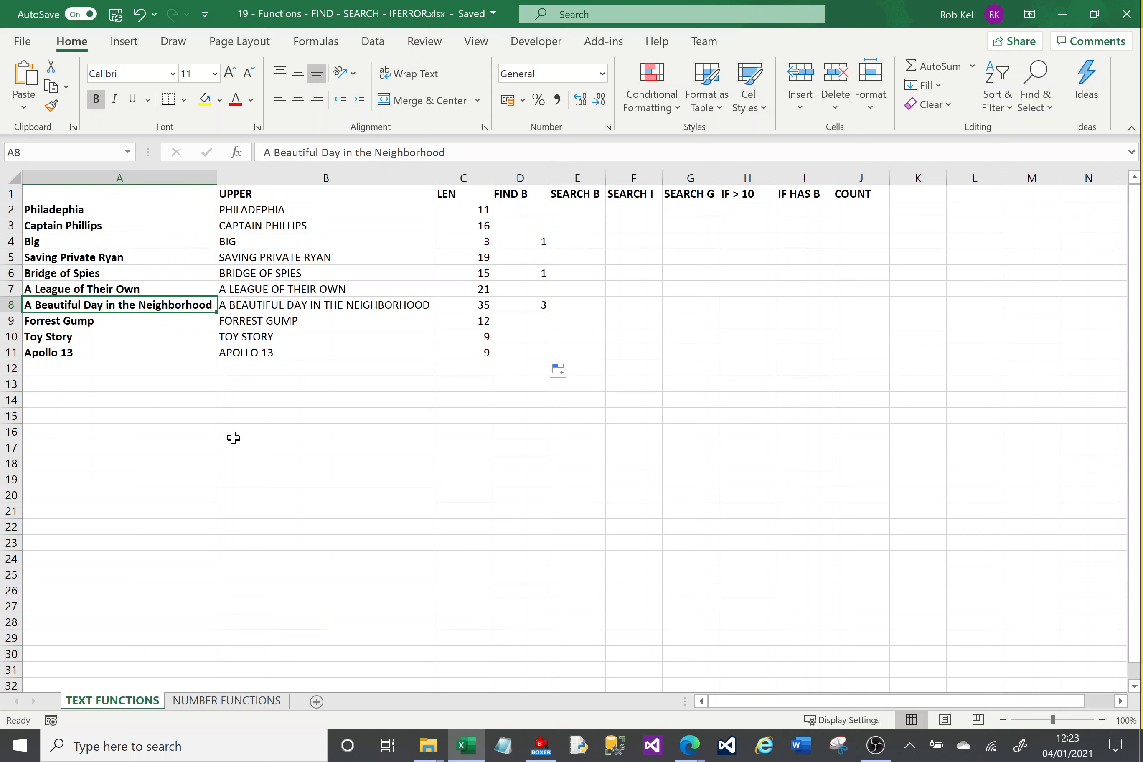
# Enter a SEARCH formula in E2 that looks for "b" in A2.
pyautogui.click(569, 208)
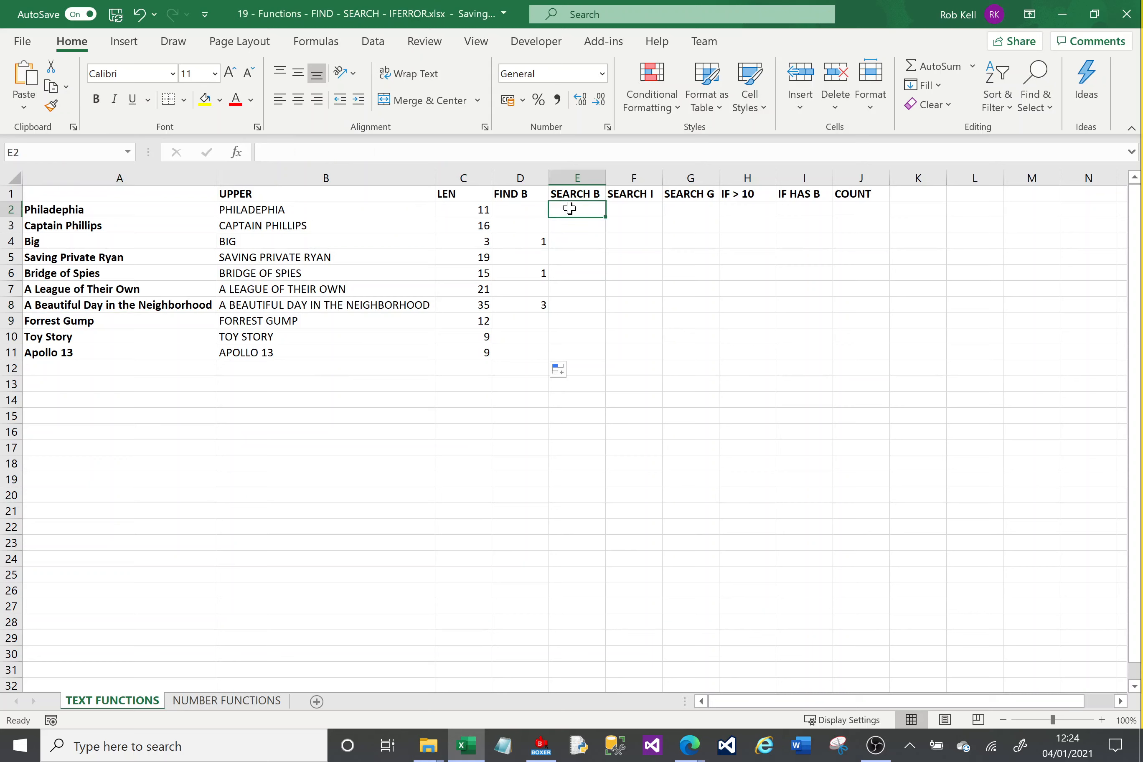
pyautogui.click(527, 208)
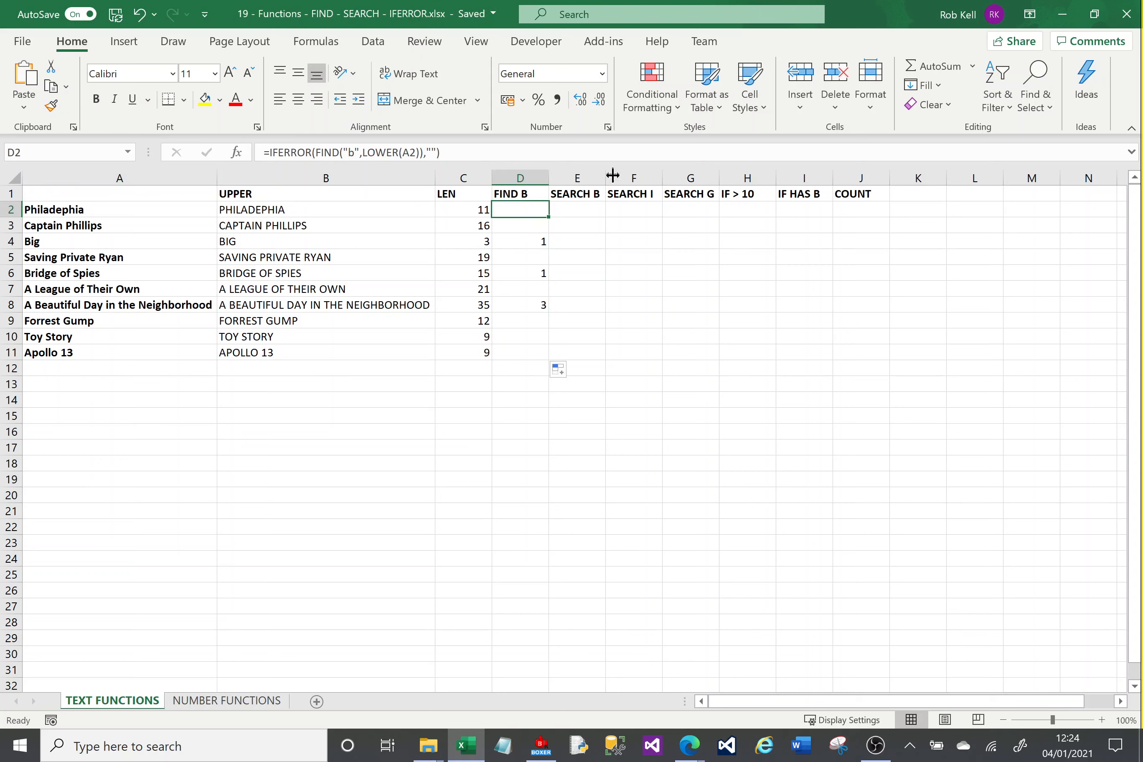
pyautogui.click(583, 211)
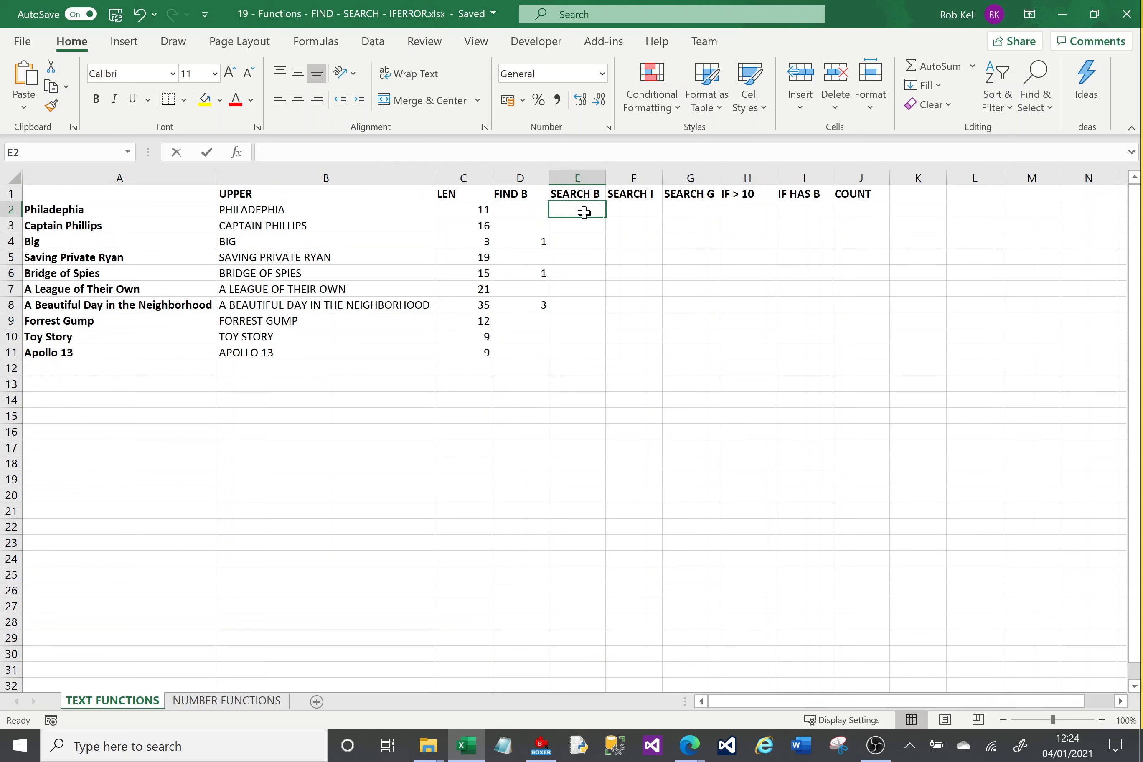
pyautogui.write('=search(')
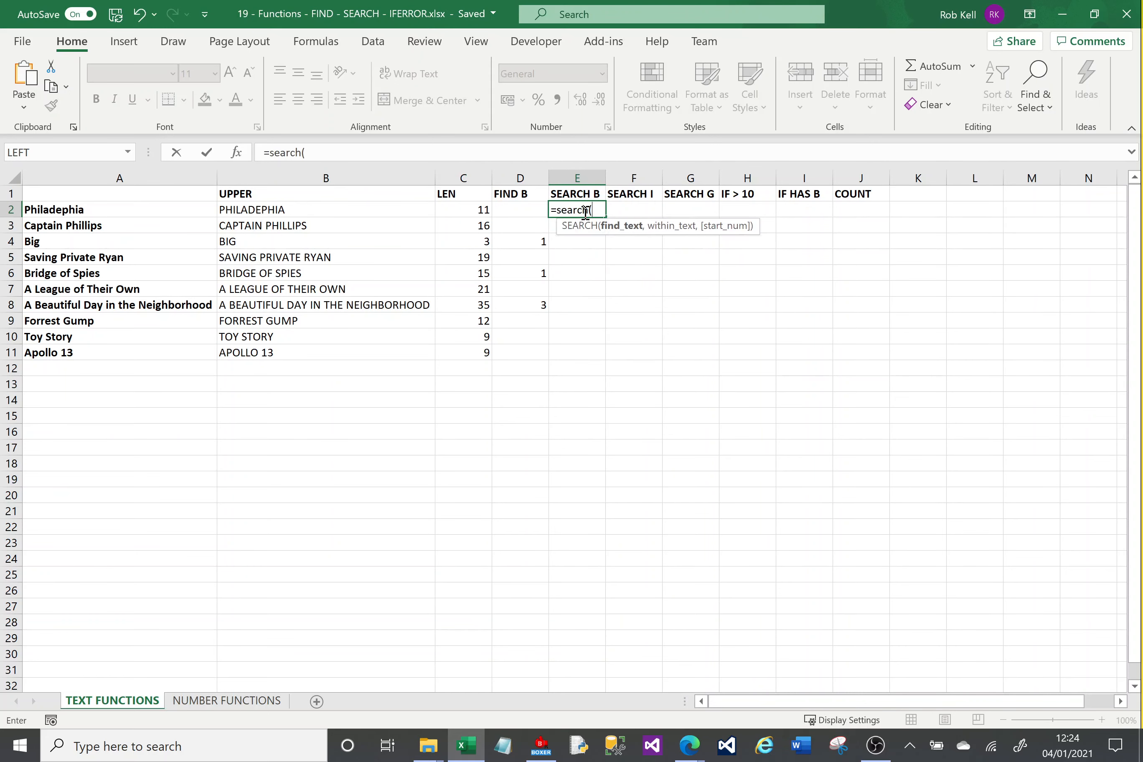
pyautogui.write('"b",')
pyautogui.click(183, 212)
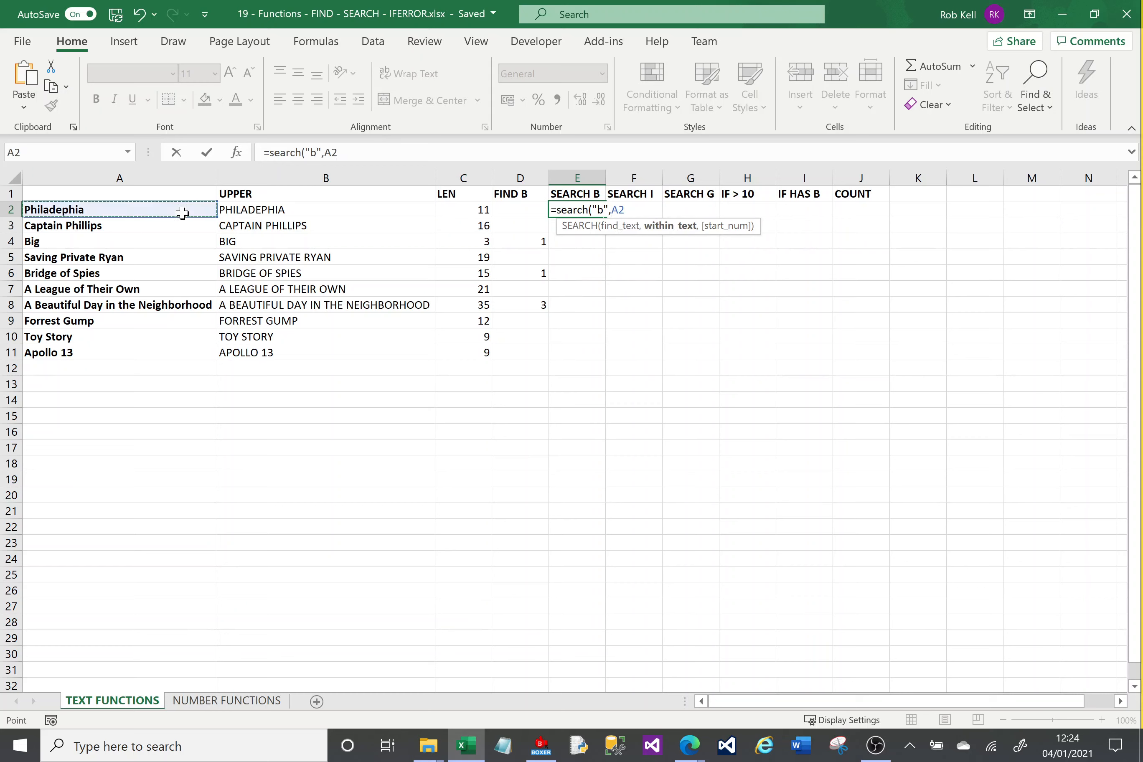
pyautogui.press('Return')
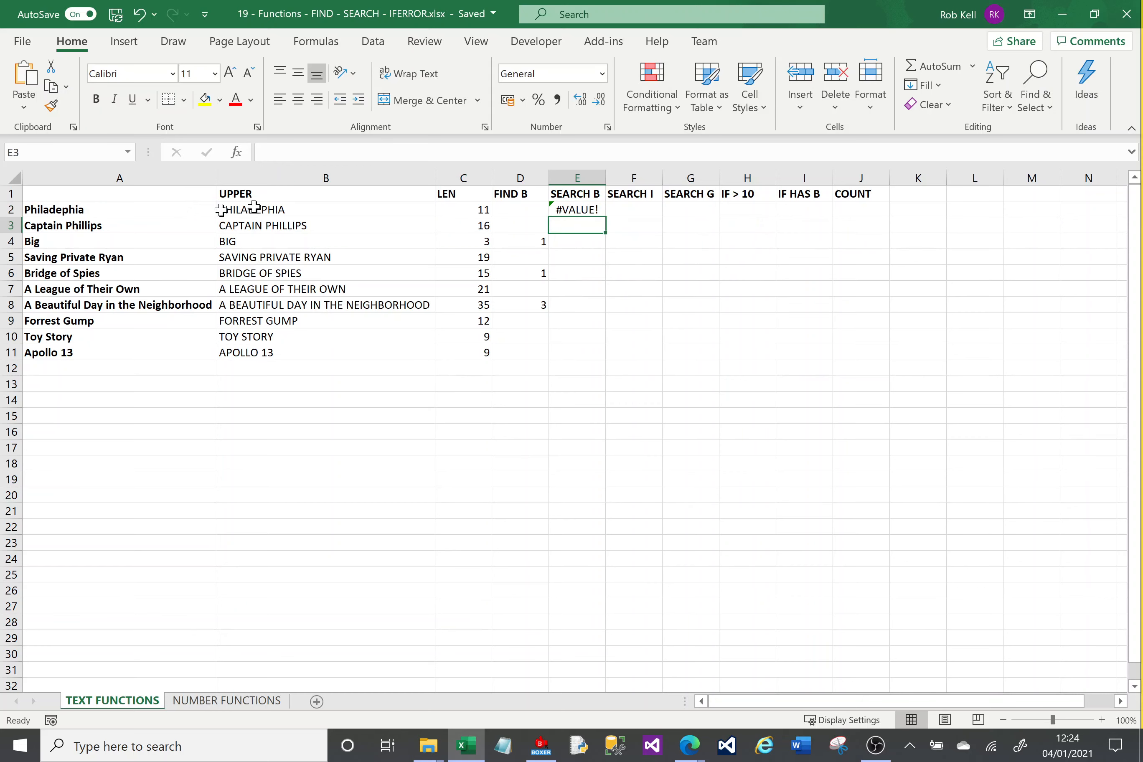
# Fill the E2 SEARCH formula down through E11 and inspect the copies in E4, E6 and E8.
pyautogui.click(584, 209)
pyautogui.moveTo(606, 220); pyautogui.dragTo(606, 361)
pyautogui.click(669, 352)
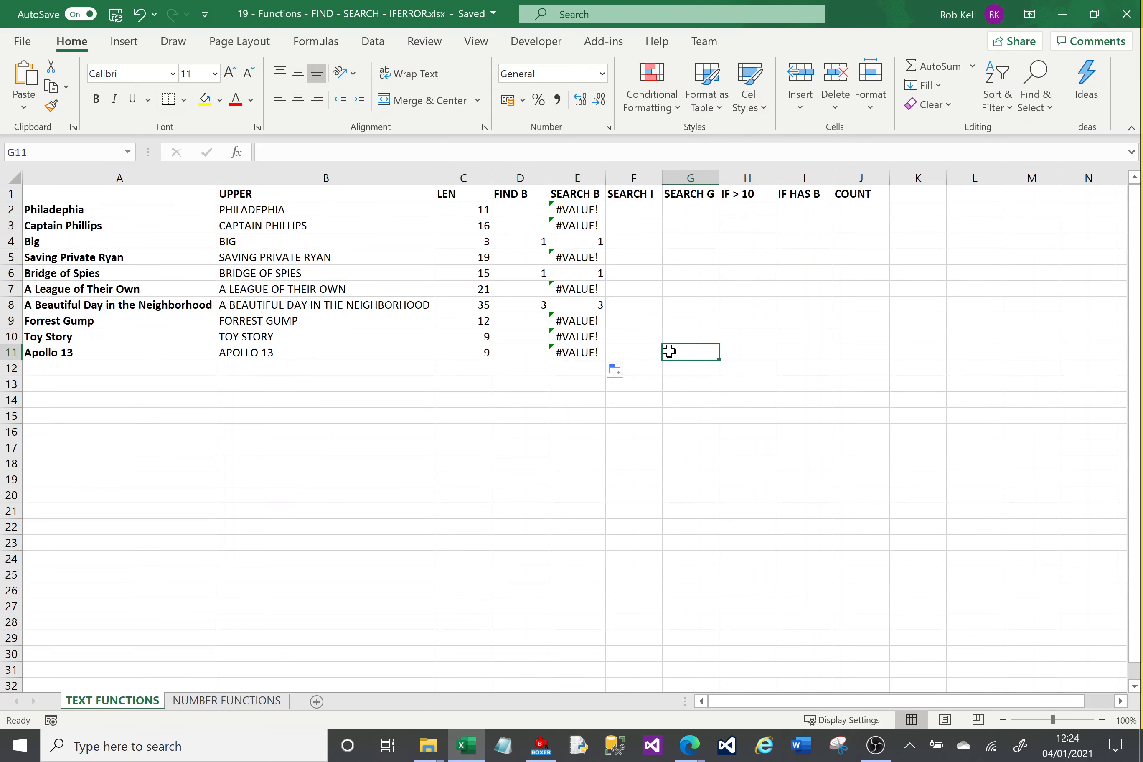
pyautogui.click(579, 240)
pyautogui.click(579, 273)
pyautogui.click(581, 307)
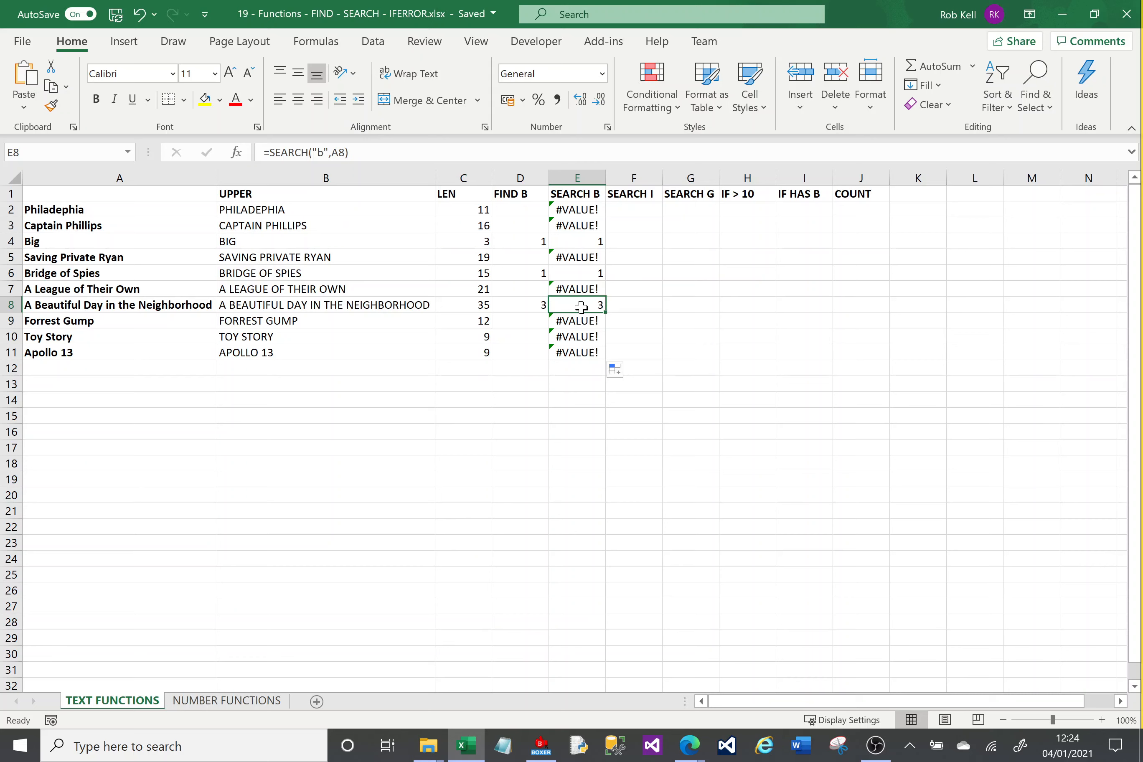
# Wrap the SEARCH formula in E2 in IFERROR with an empty string as fallback: =IFERROR(SEARCH("b",A2),"").
pyautogui.click(580, 211)
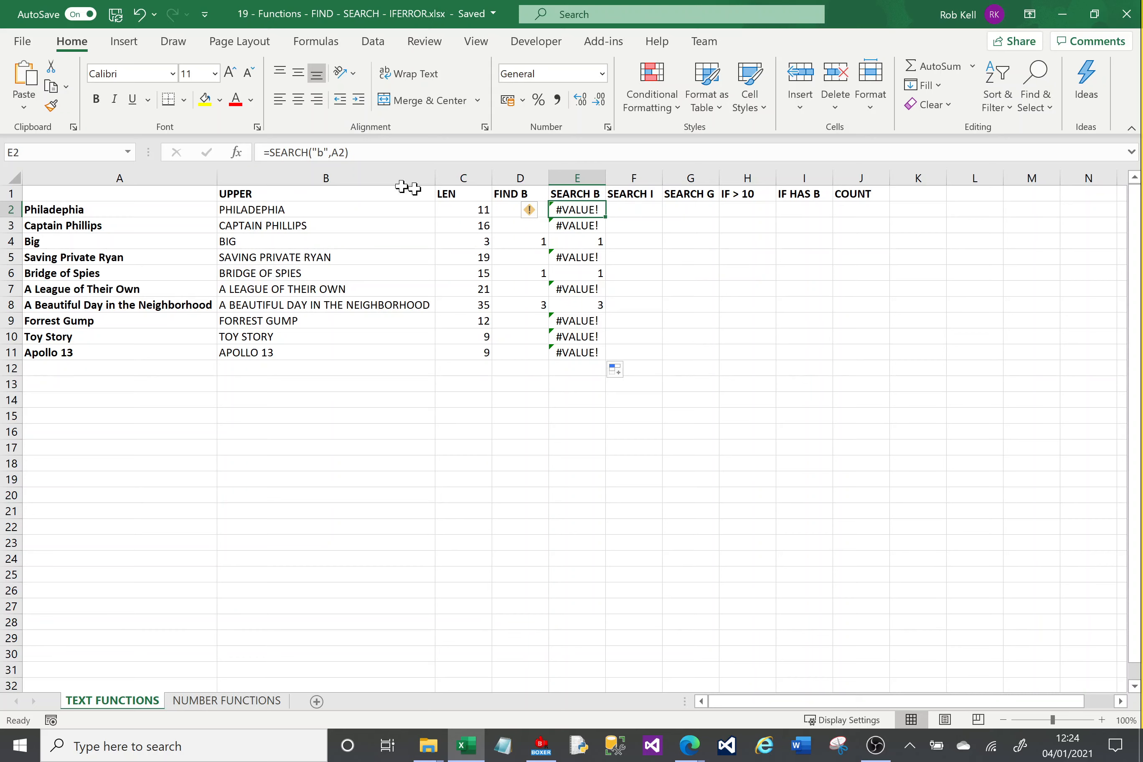
pyautogui.click(271, 156)
pyautogui.write('IFER')
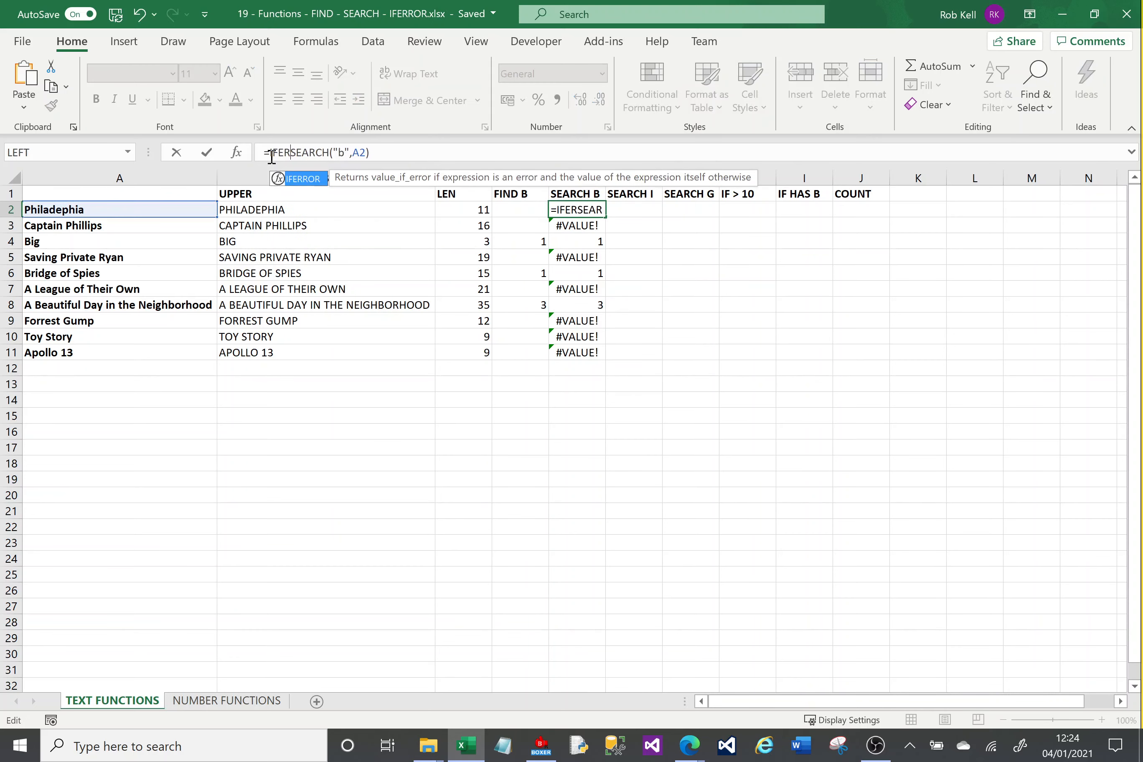
pyautogui.write('ROR(')
pyautogui.press('Right')
pyautogui.press('Right')
pyautogui.press('Right')
pyautogui.press('Right')
pyautogui.press('Right')
pyautogui.press('Right')
pyautogui.press('Right')
pyautogui.press('Right')
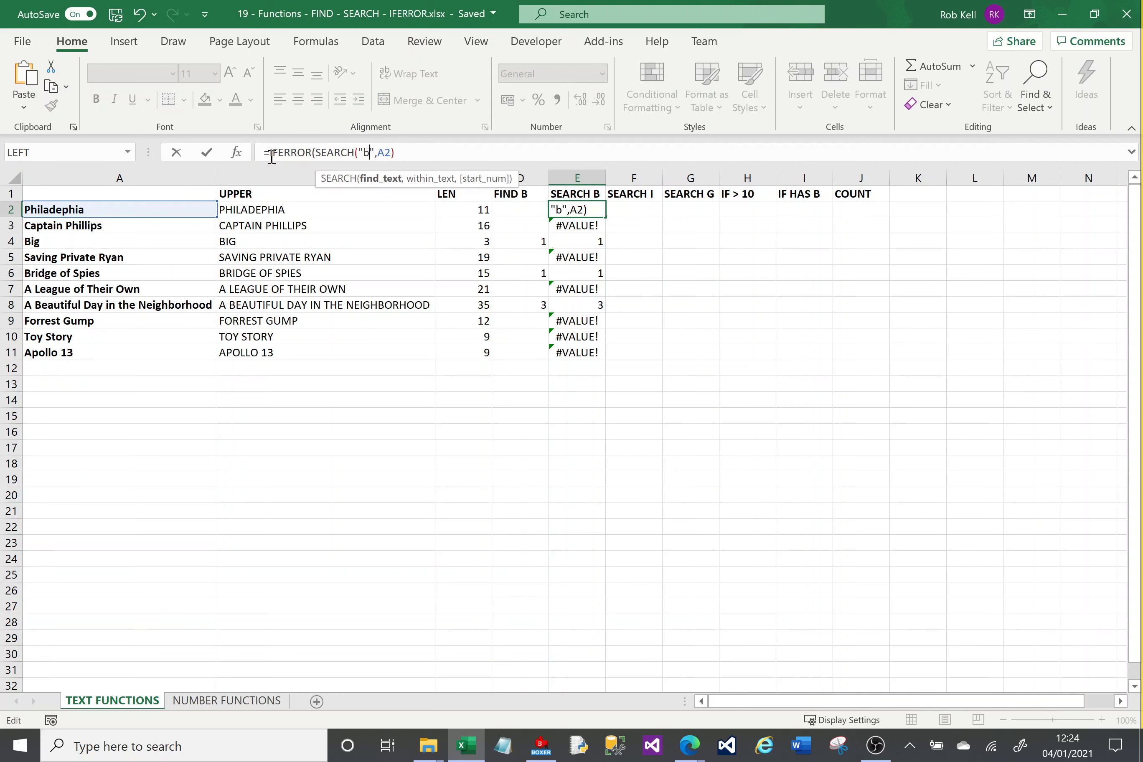
pyautogui.write('"')
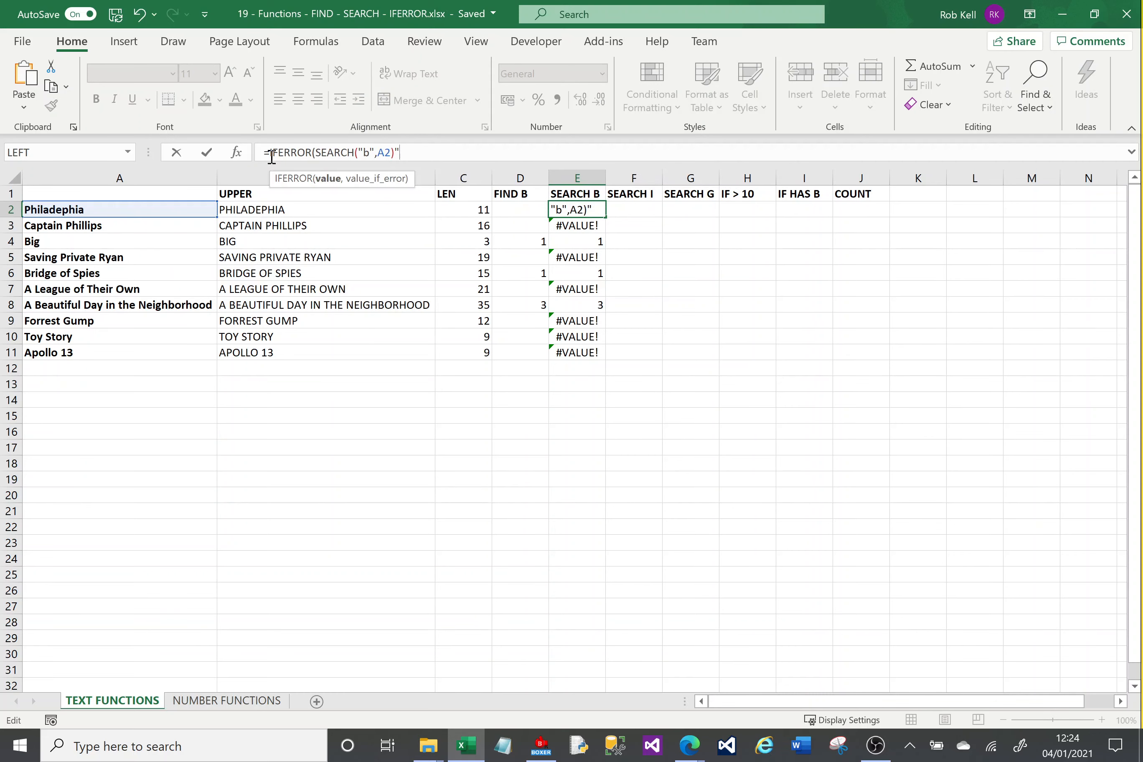
pyautogui.write('")')
pyautogui.press('Return')
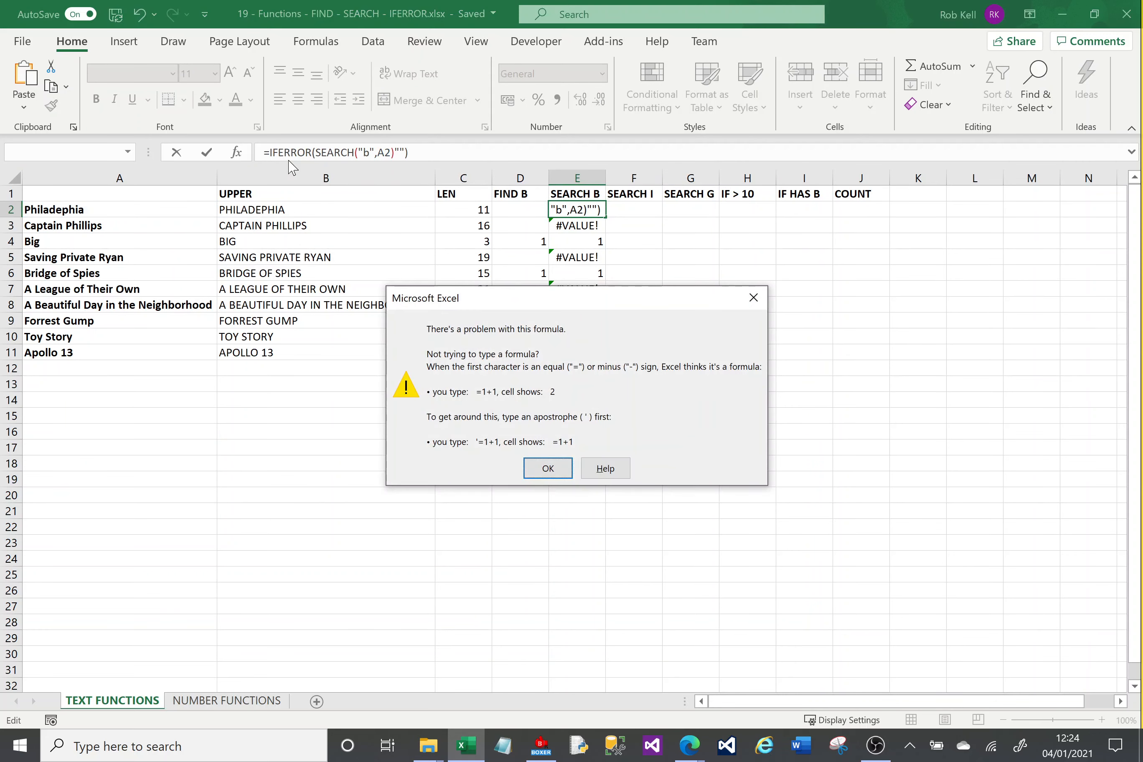
pyautogui.press('Return')
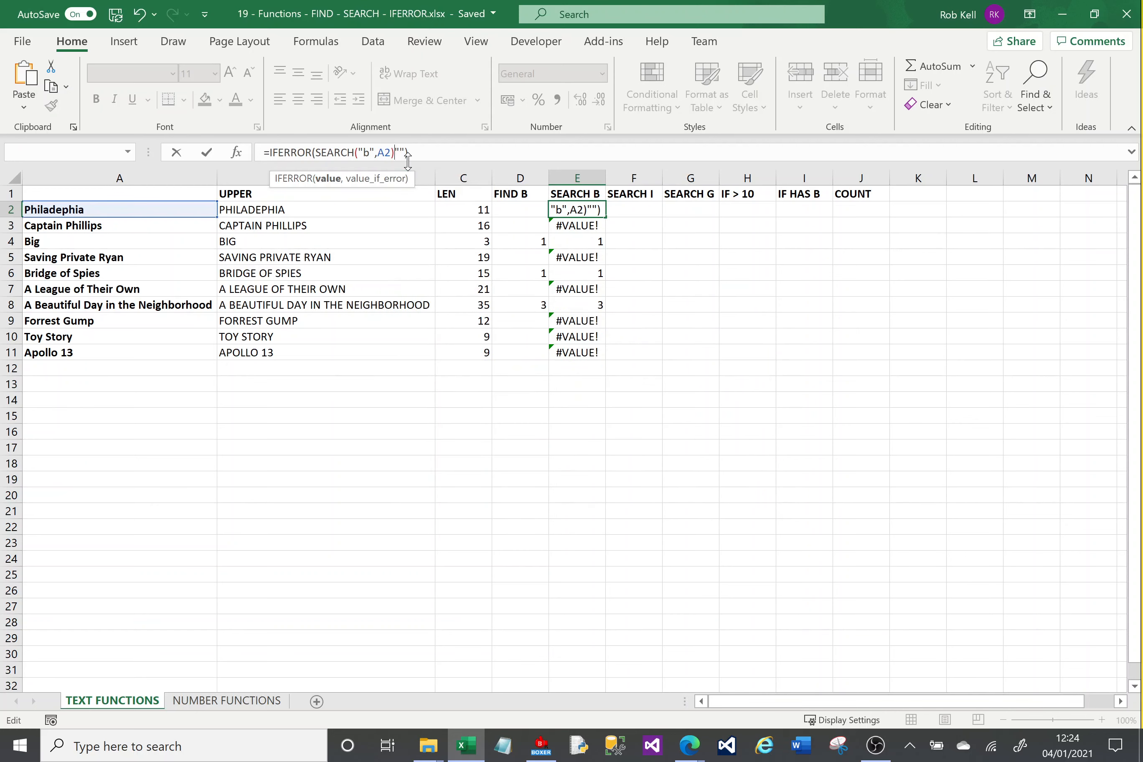
pyautogui.click(589, 225)
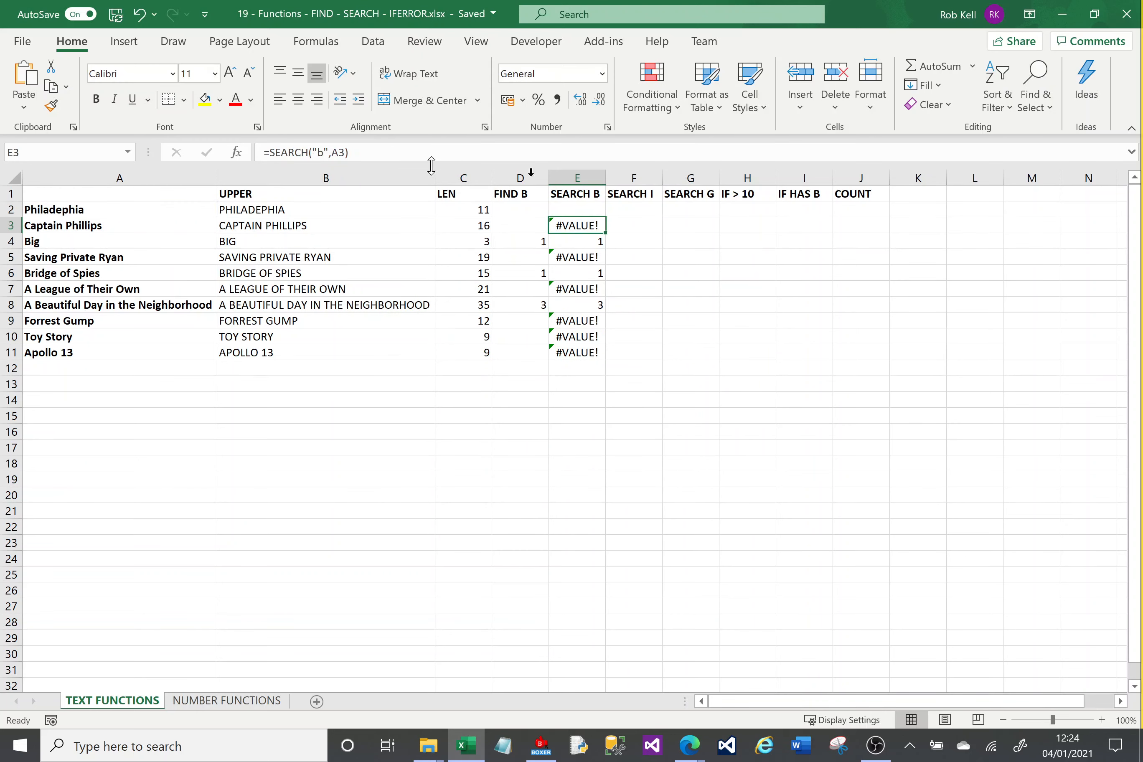
# Fill the IFERROR version of the E2 formula down through E11.
pyautogui.click(601, 214)
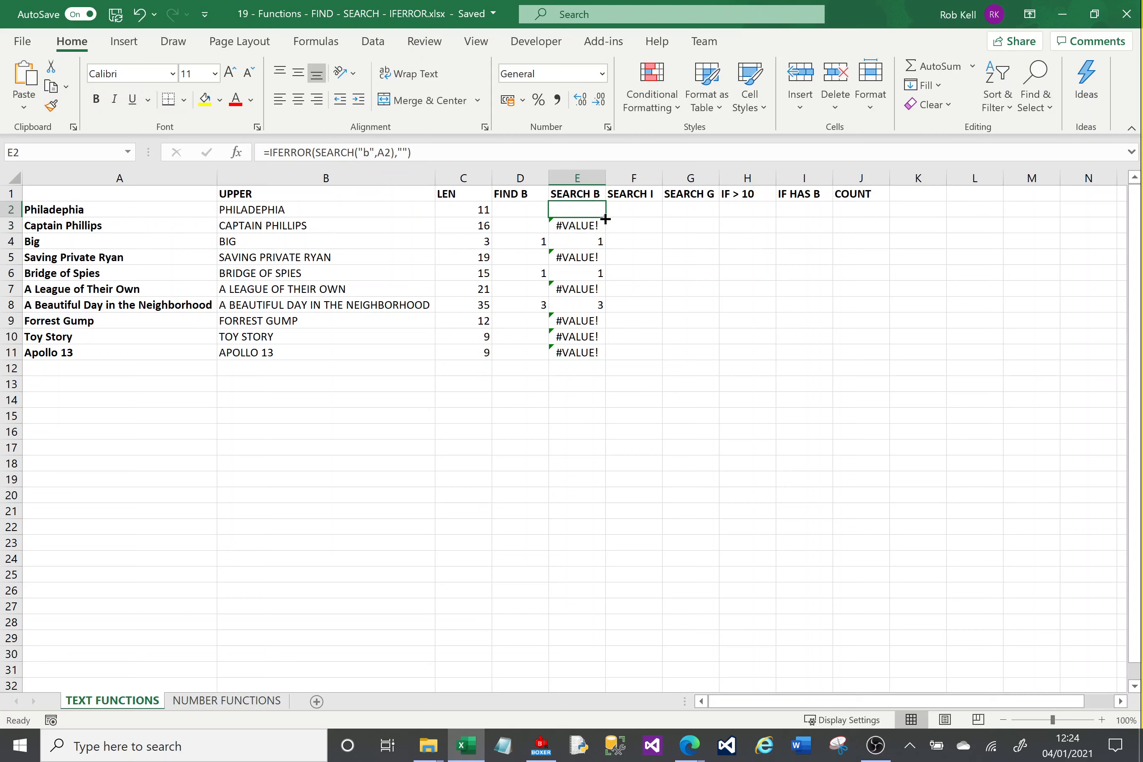
pyautogui.moveTo(605, 220); pyautogui.dragTo(610, 369)
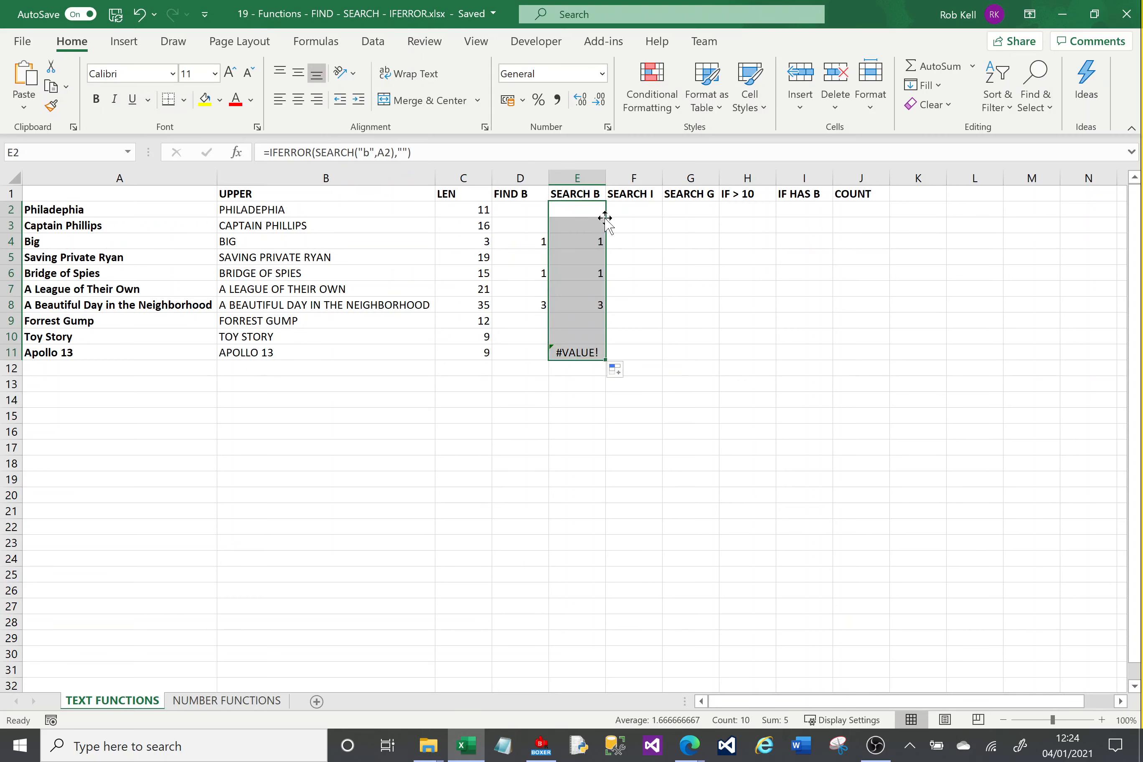
pyautogui.click(623, 238)
# Lock the column of the title reference in E2 as $A2 and copy the formula across to F2 and G2.
pyautogui.click(587, 218)
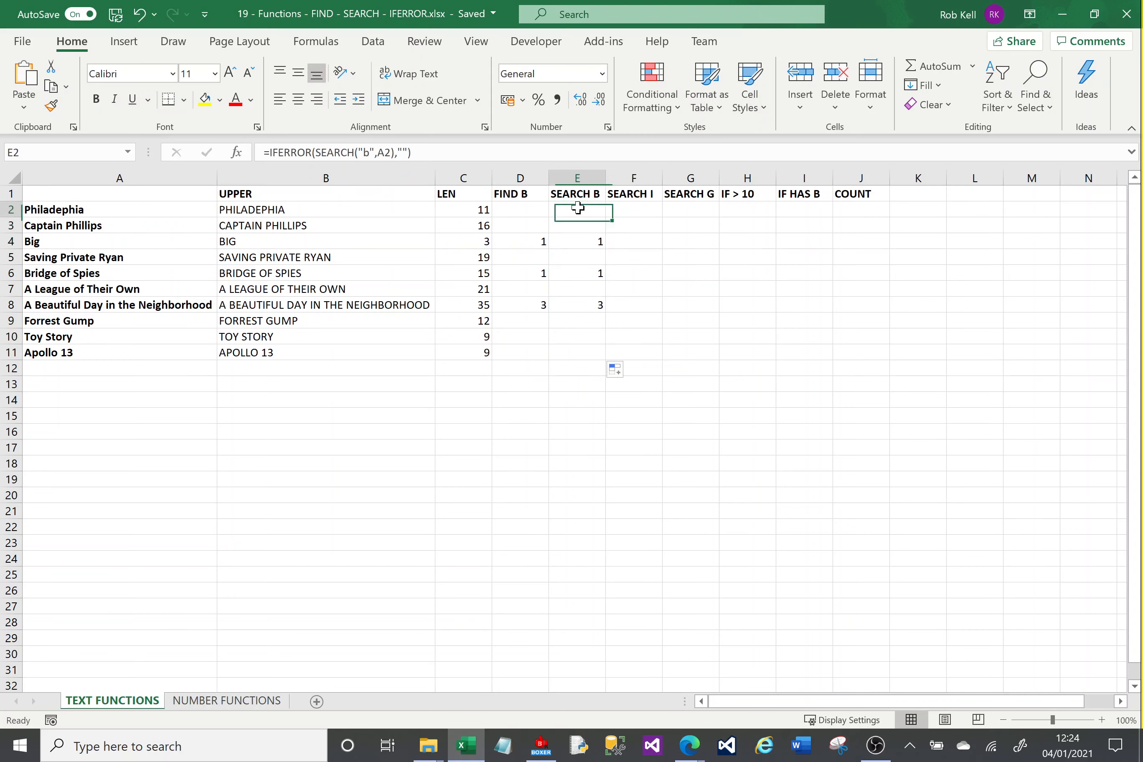
pyautogui.click(379, 153)
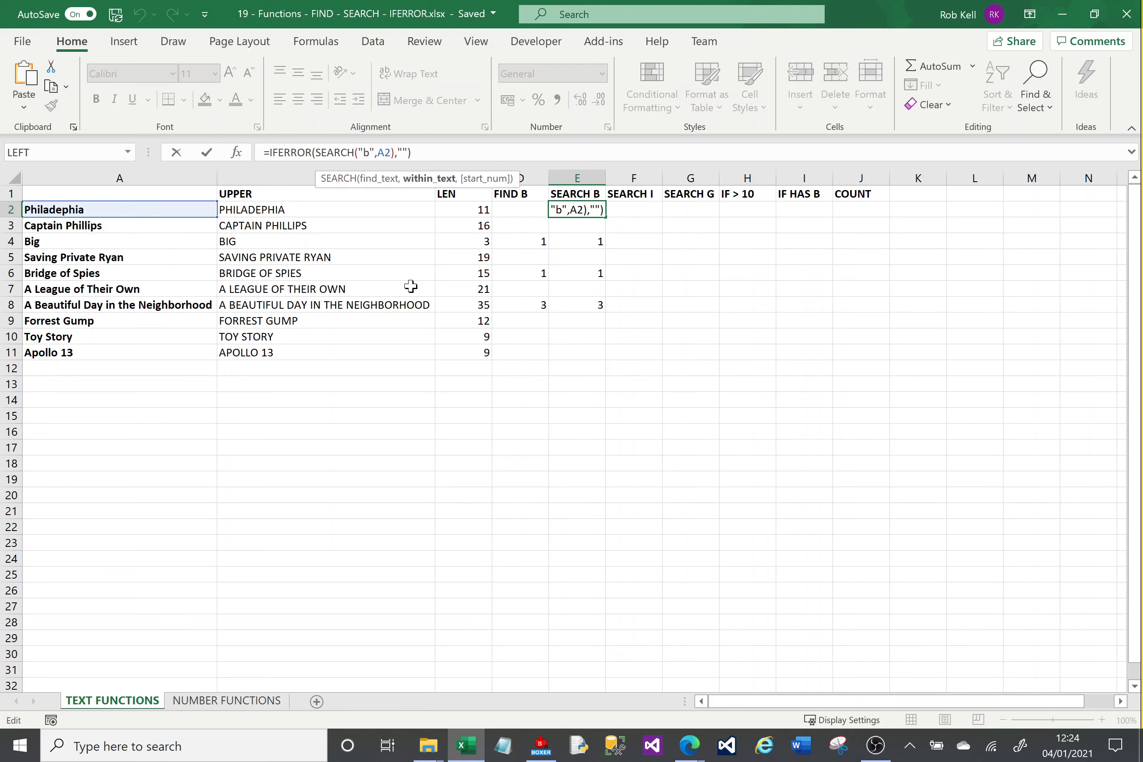
pyautogui.write('$')
pyautogui.hotkey('ctrl', 'Return')
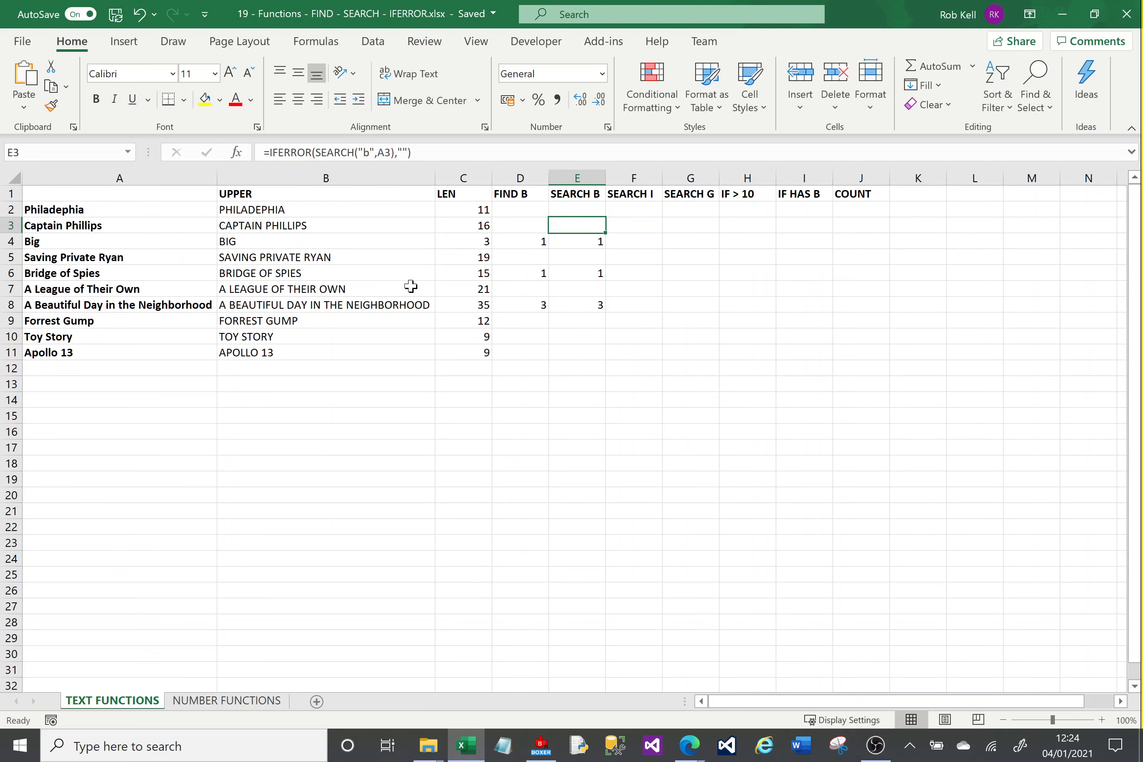
pyautogui.moveTo(606, 217); pyautogui.dragTo(709, 220)
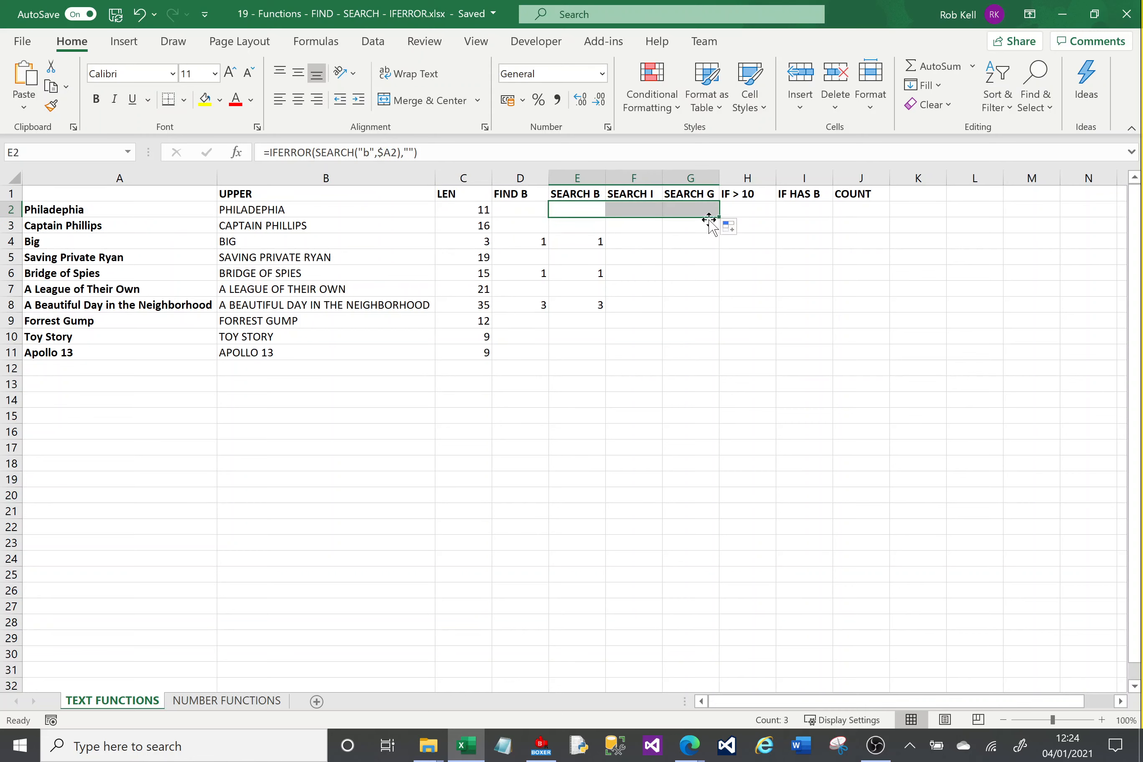
# Change the search text in F2 to "i".
pyautogui.click(634, 209)
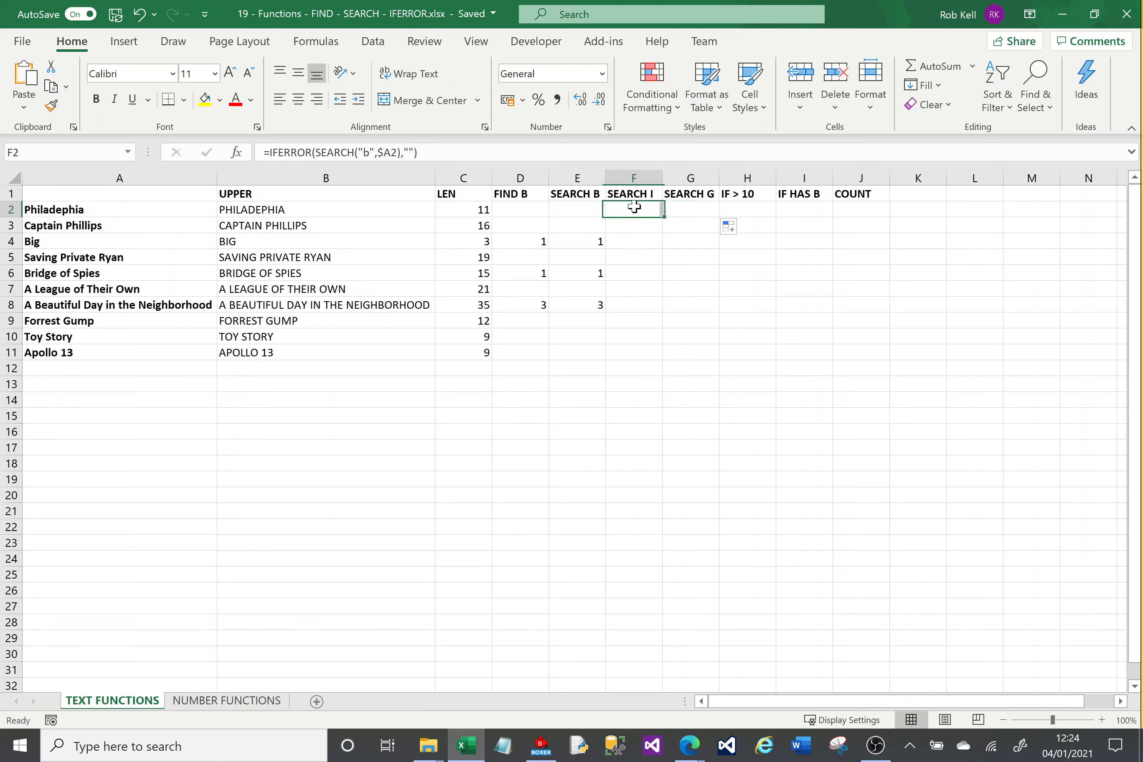
pyautogui.click(370, 153)
pyautogui.press('BackSpace')
pyautogui.write('i')
pyautogui.press('Return')
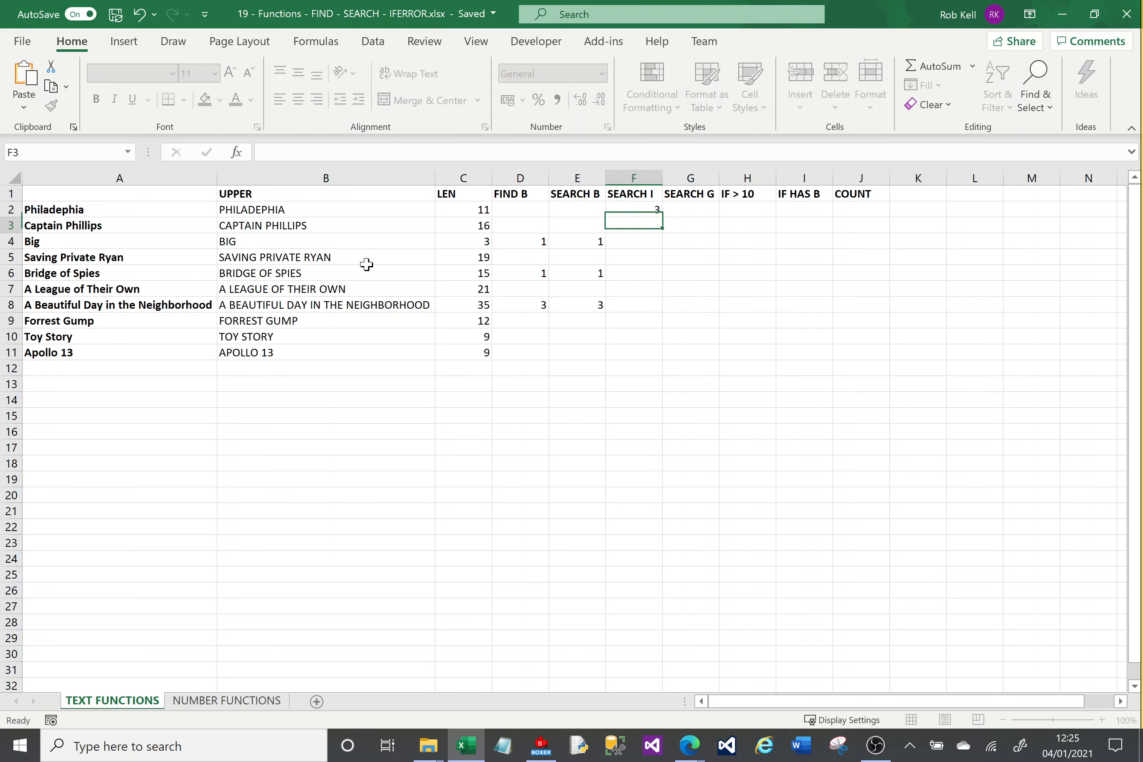
# Change the search text in G2 to "g".
pyautogui.click(688, 211)
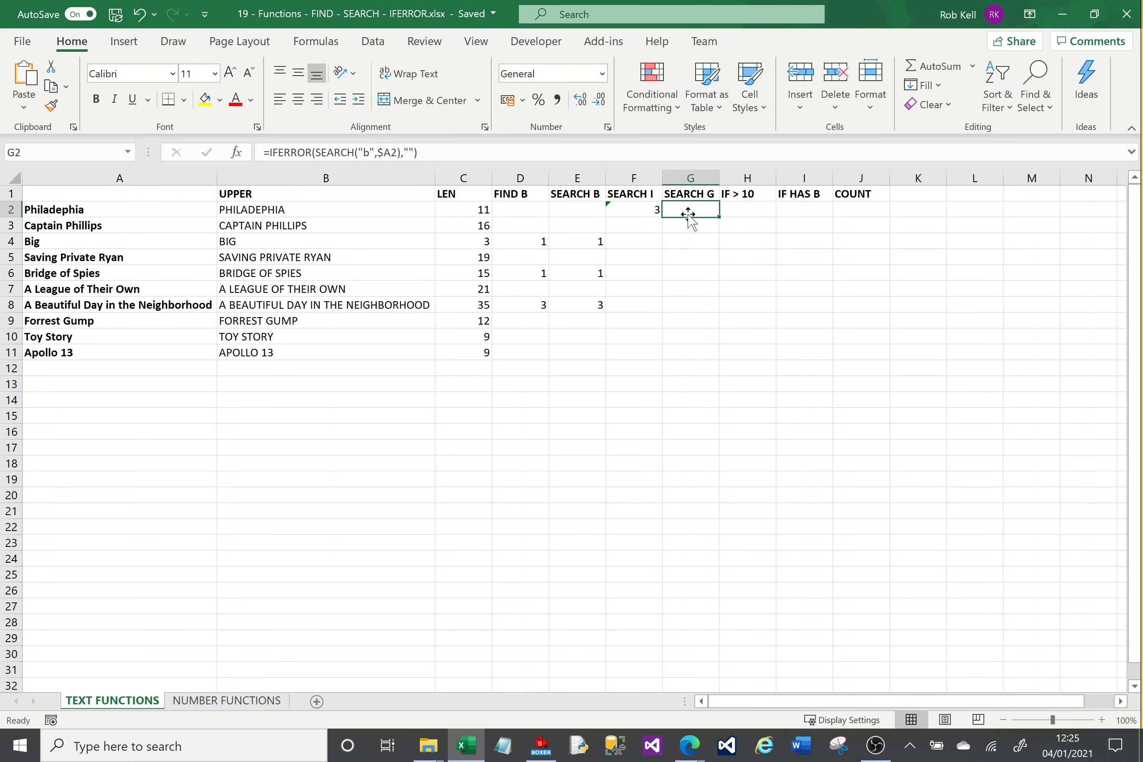
pyautogui.click(370, 153)
pyautogui.press('BackSpace')
pyautogui.write('g')
pyautogui.press('Return')
# Fill the F2 and G2 formulas down together through row 11.
pyautogui.moveTo(633, 215); pyautogui.dragTo(691, 212)
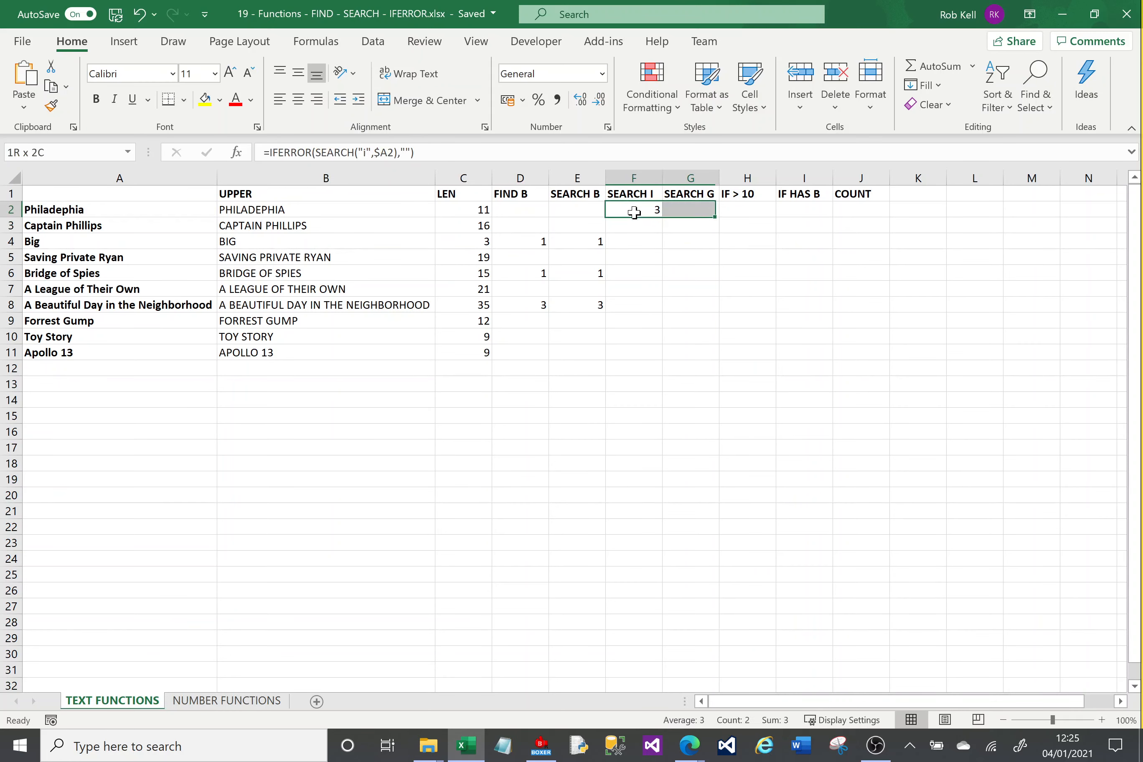
pyautogui.doubleClick(719, 216)
pyautogui.click(668, 445)
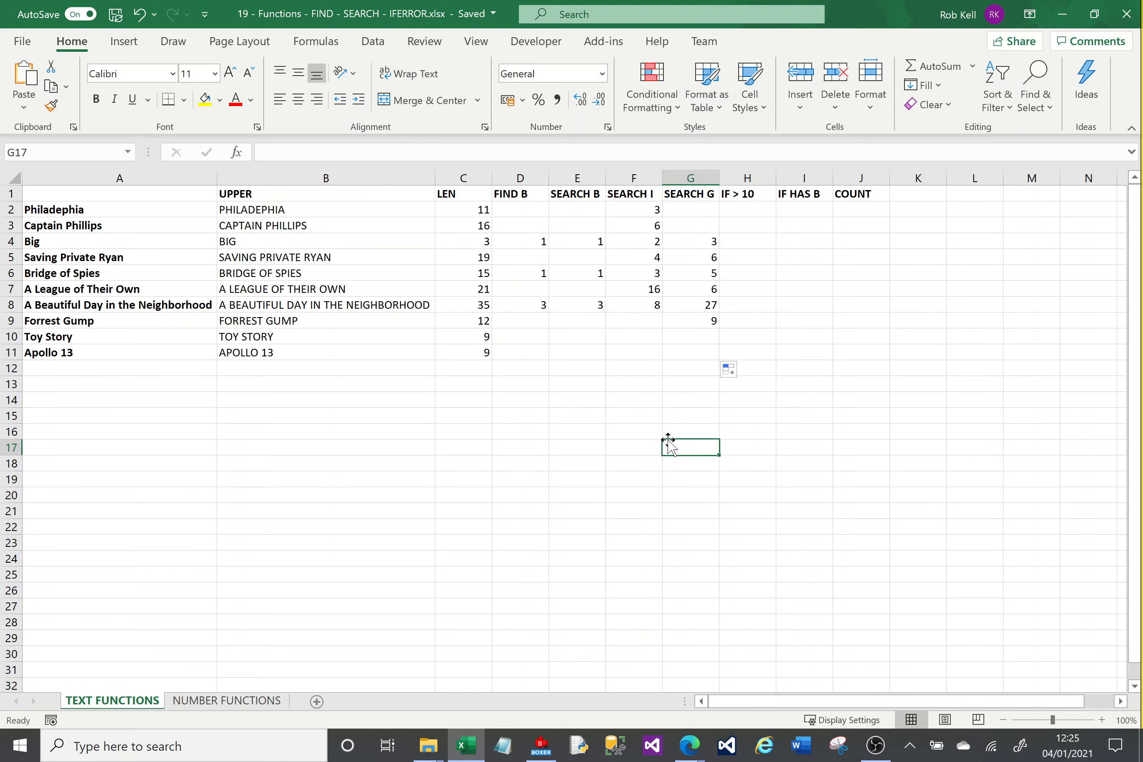